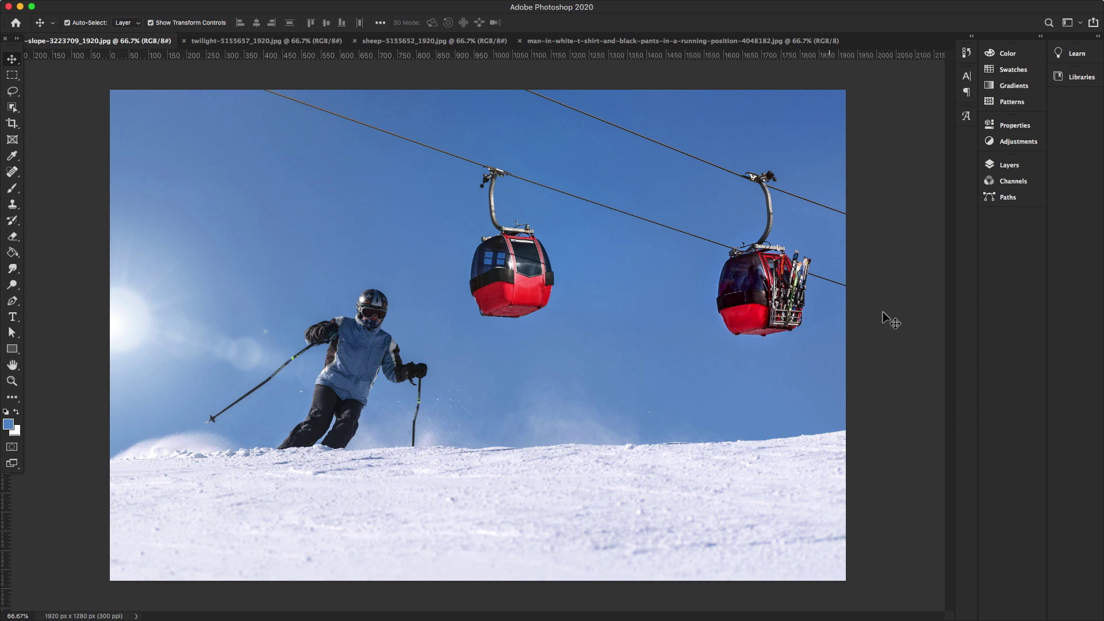
Step: With the plain Lasso Tool, outline both red gondolas and their hangers up to the top edge
{"action": "left_click", "coordinate": [16, 96]}
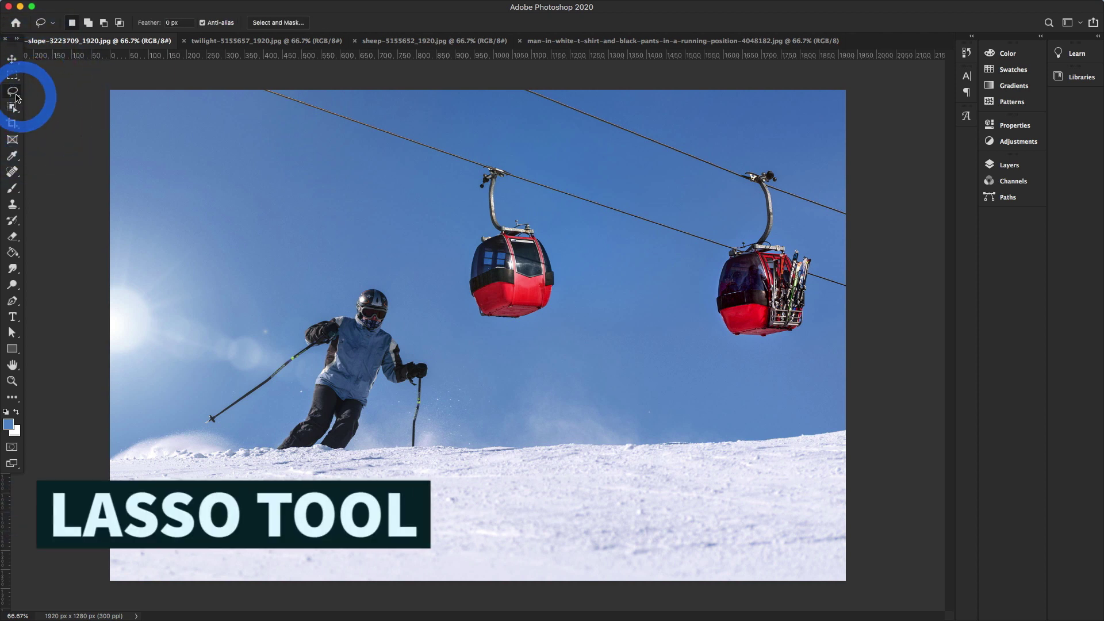
{"action": "left_click", "coordinate": [16, 93]}
{"action": "left_click", "coordinate": [46, 92]}
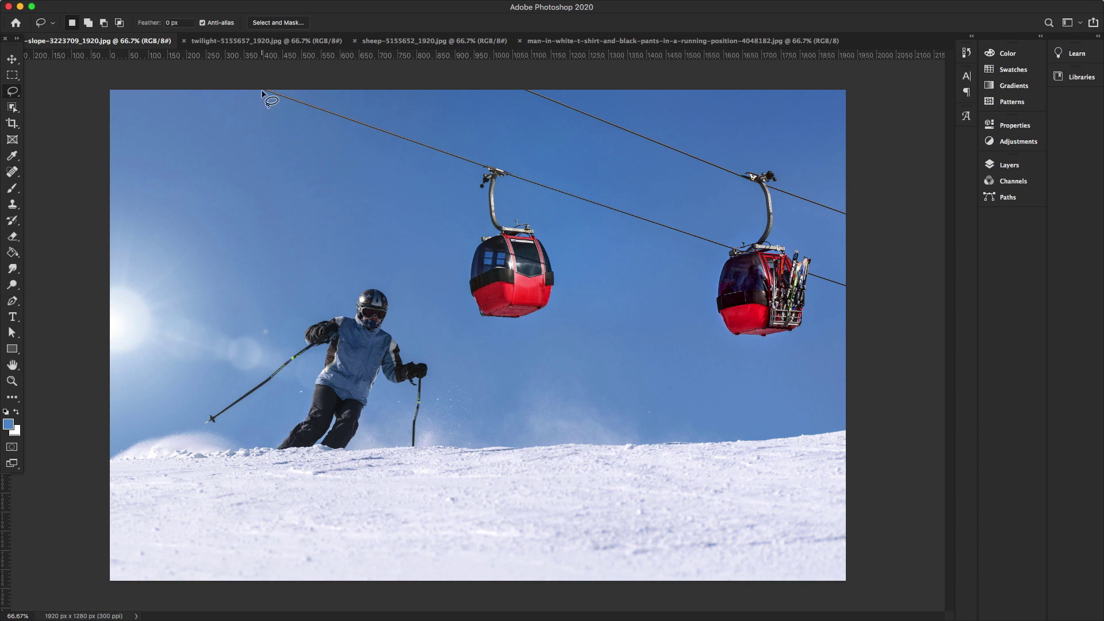
{"action": "mouse_move", "coordinate": [261, 91]}
{"action": "left_mouse_down"}
{"action": "mouse_move", "coordinate": [463, 91]}
{"action": "mouse_move", "coordinate": [859, 59]}
{"action": "mouse_move", "coordinate": [881, 116]}
{"action": "mouse_move", "coordinate": [878, 245]}
{"action": "mouse_move", "coordinate": [862, 310]}
{"action": "mouse_move", "coordinate": [853, 293]}
{"action": "mouse_move", "coordinate": [822, 283]}
{"action": "mouse_move", "coordinate": [789, 343]}
{"action": "mouse_move", "coordinate": [723, 340]}
{"action": "mouse_move", "coordinate": [707, 266]}
{"action": "mouse_move", "coordinate": [688, 246]}
{"action": "mouse_move", "coordinate": [511, 193]}
{"action": "mouse_move", "coordinate": [509, 213]}
{"action": "mouse_move", "coordinate": [546, 238]}
{"action": "mouse_move", "coordinate": [556, 268]}
{"action": "mouse_move", "coordinate": [558, 296]}
{"action": "mouse_move", "coordinate": [538, 322]}
{"action": "left_mouse_up"}
{"action": "mouse_move", "coordinate": [462, 302]}
{"action": "left_mouse_down"}
{"action": "mouse_move", "coordinate": [451, 209]}
{"action": "mouse_move", "coordinate": [415, 169]}
{"action": "mouse_move", "coordinate": [288, 117]}
{"action": "mouse_move", "coordinate": [260, 88]}
{"action": "left_mouse_up"}
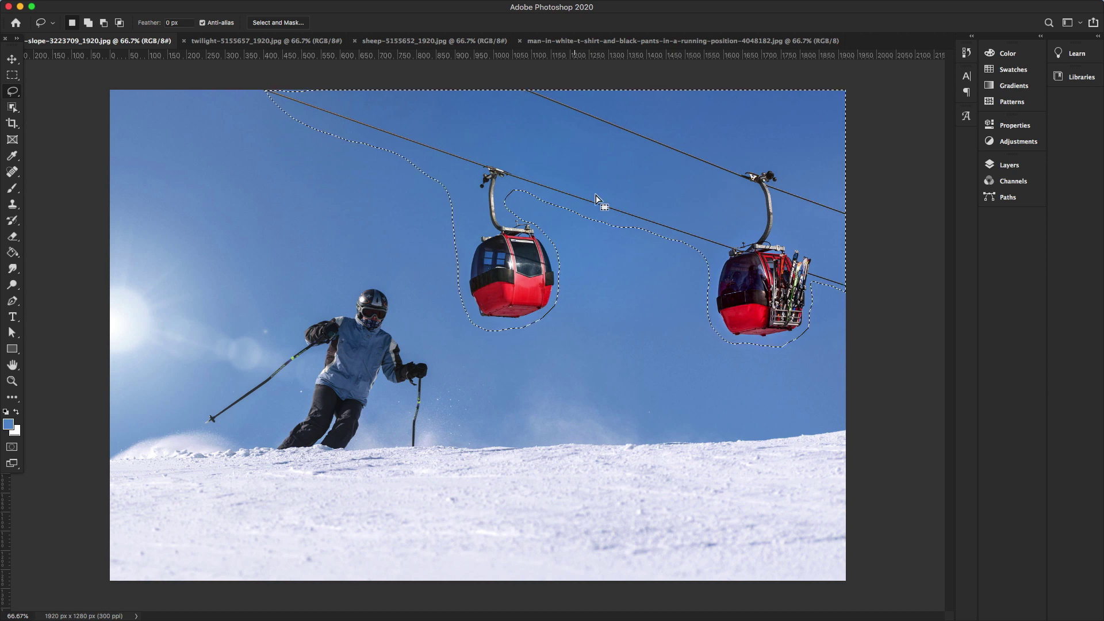
Step: Run Edit > Content-Aware Fill on the gondola selection to preview the sky without them
{"action": "mouse_move", "coordinate": [2, 3]}
{"action": "left_click", "coordinate": [115, 7]}
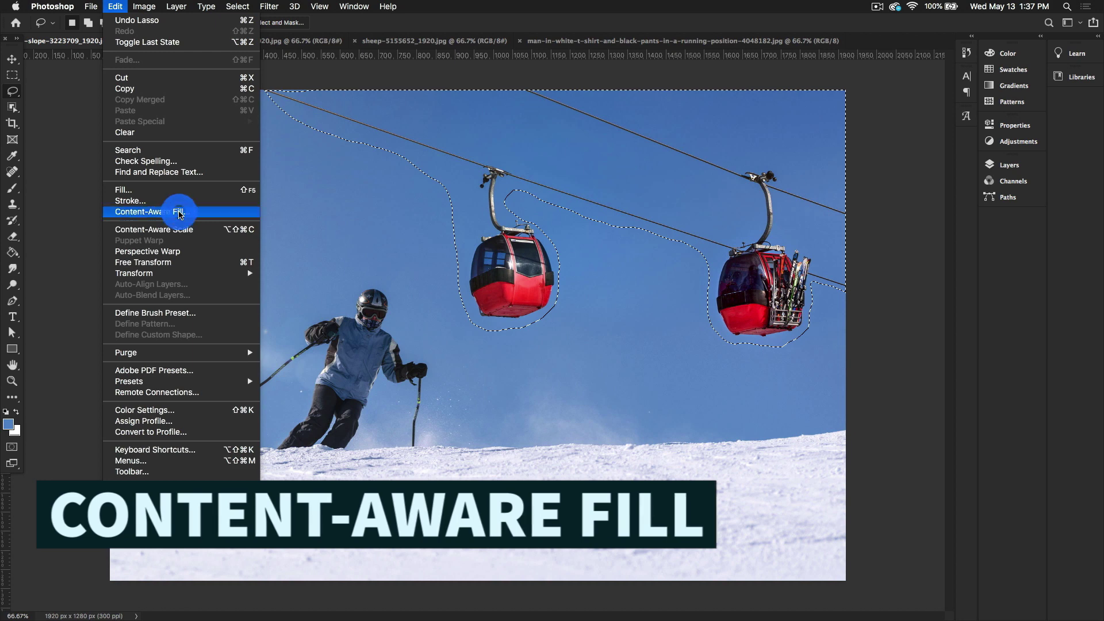
{"action": "left_click", "coordinate": [180, 213]}
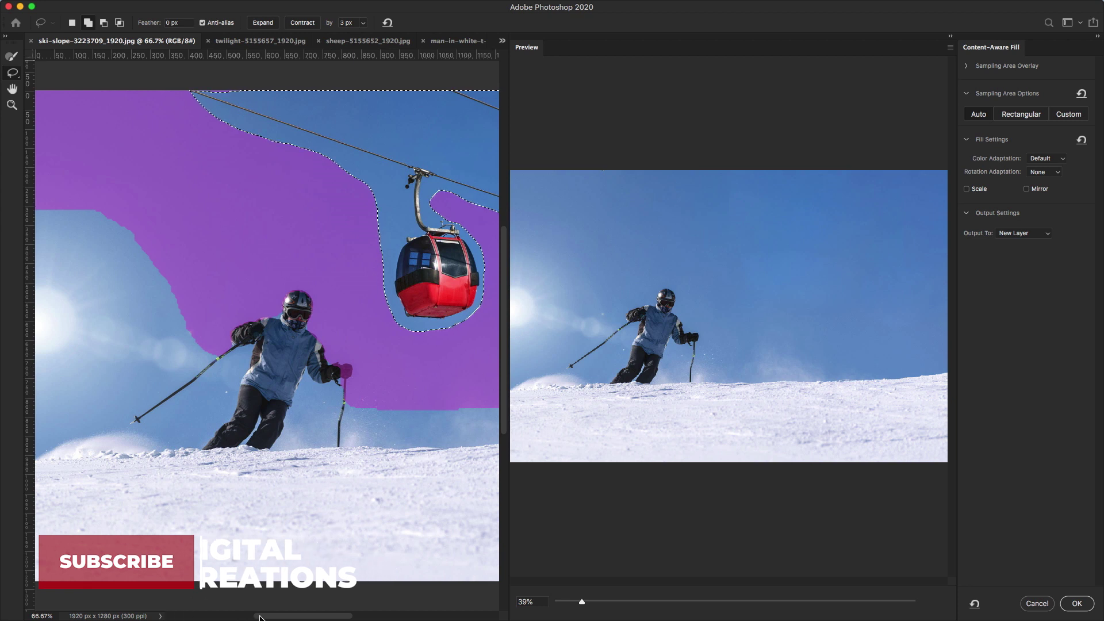
{"action": "left_click_drag", "start_coordinate": [262, 616], "coordinate": [282, 615]}
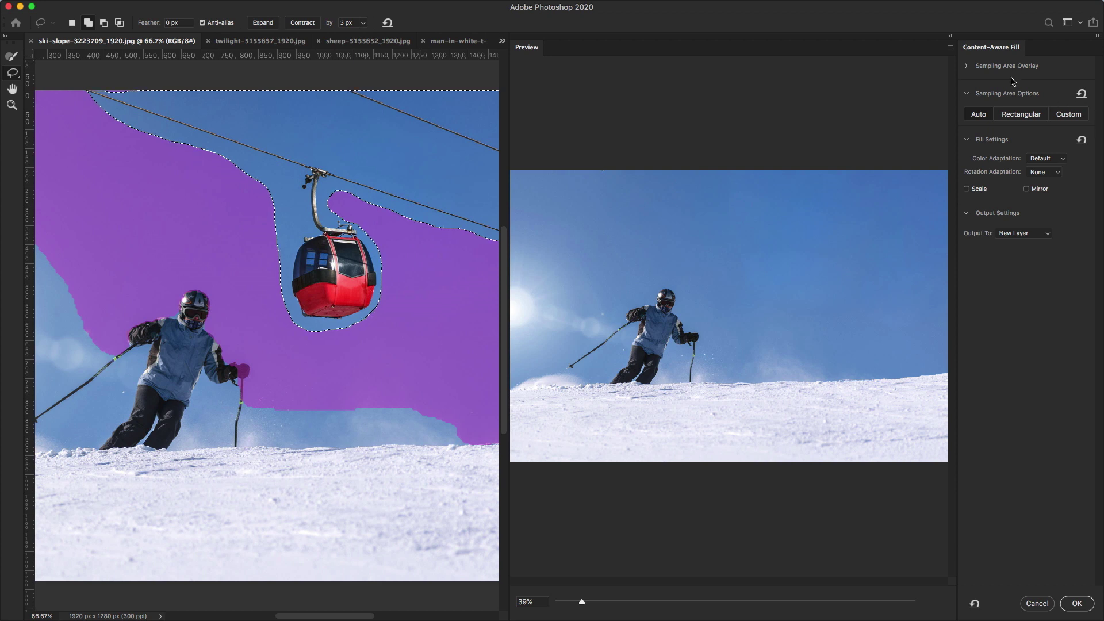
Step: Change the sampling-area overlay colour to crimson, then to green (16f50b)
{"action": "left_click", "coordinate": [967, 67]}
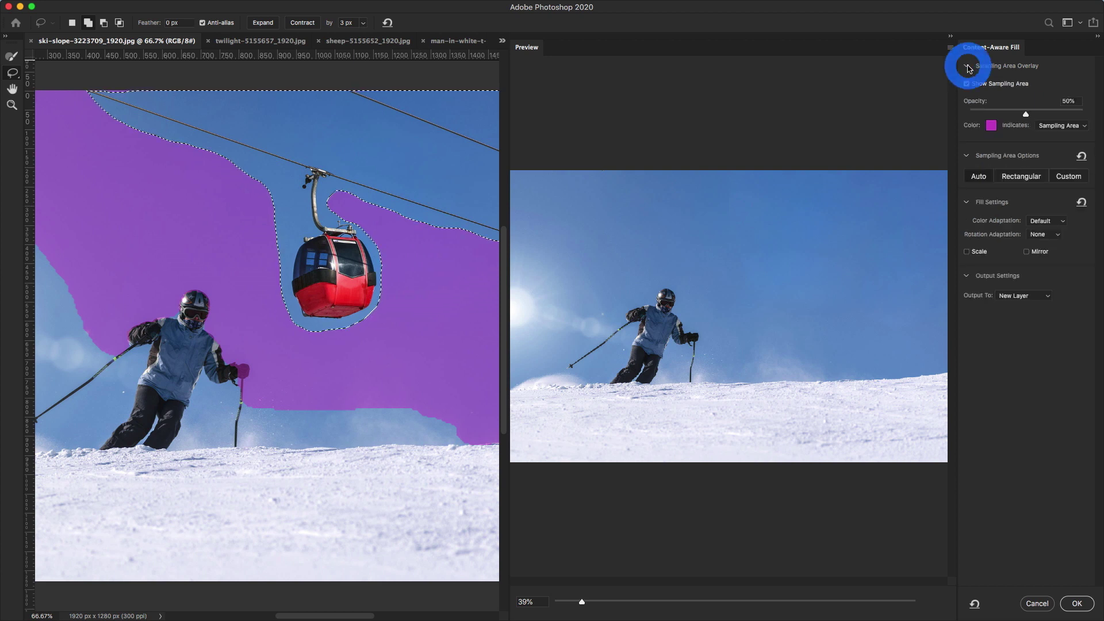
{"action": "left_click", "coordinate": [991, 127]}
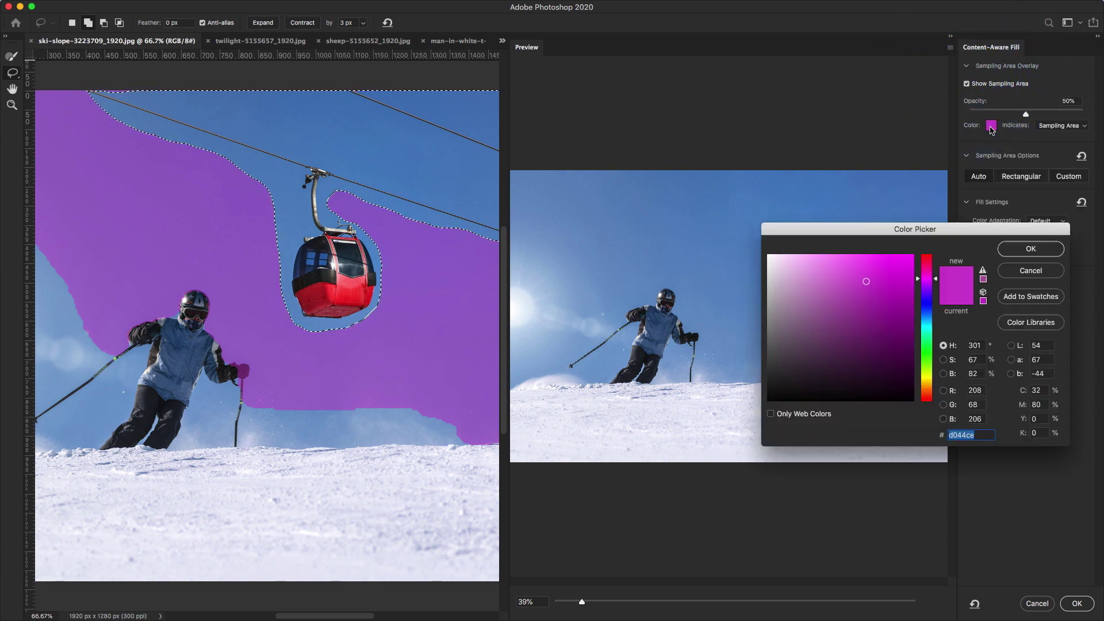
{"action": "left_click", "coordinate": [909, 261]}
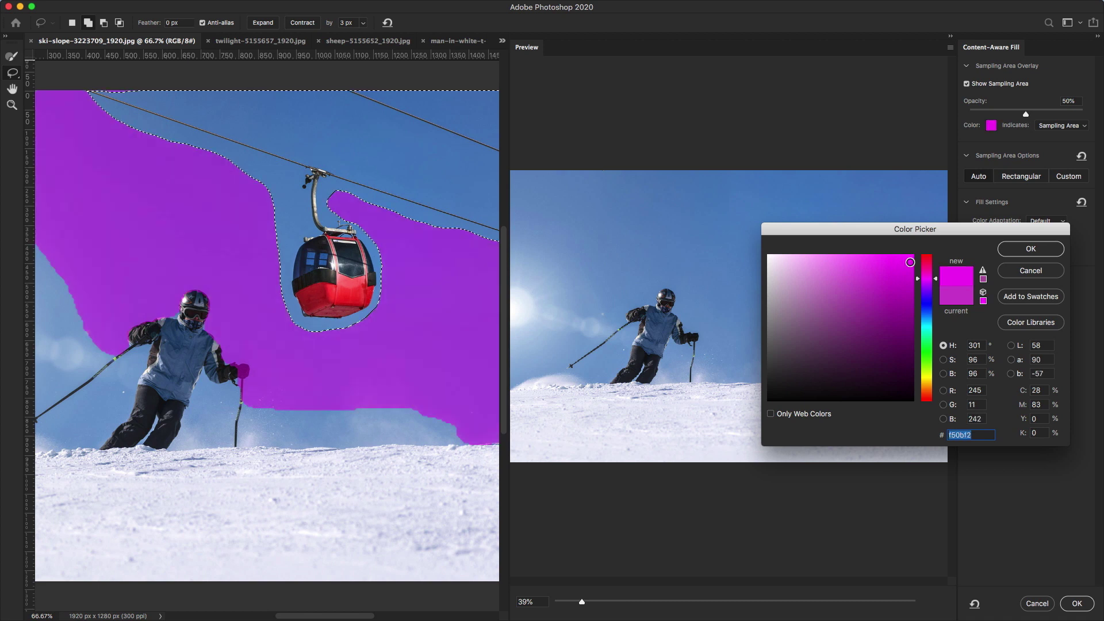
{"action": "left_click", "coordinate": [925, 260]}
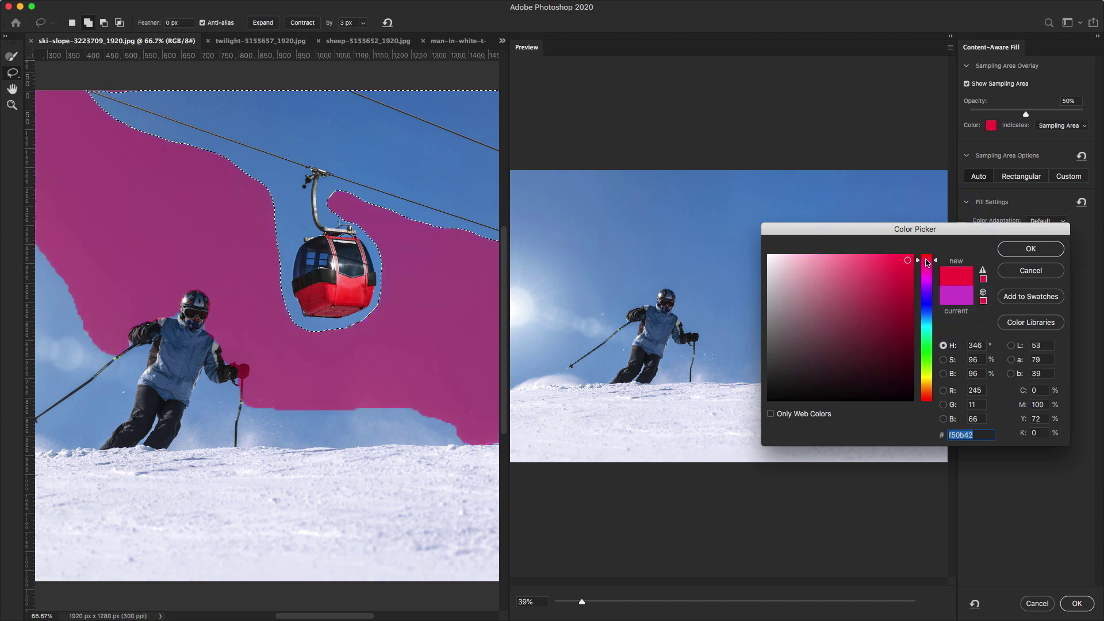
{"action": "left_click", "coordinate": [1010, 253]}
{"action": "left_click", "coordinate": [991, 125]}
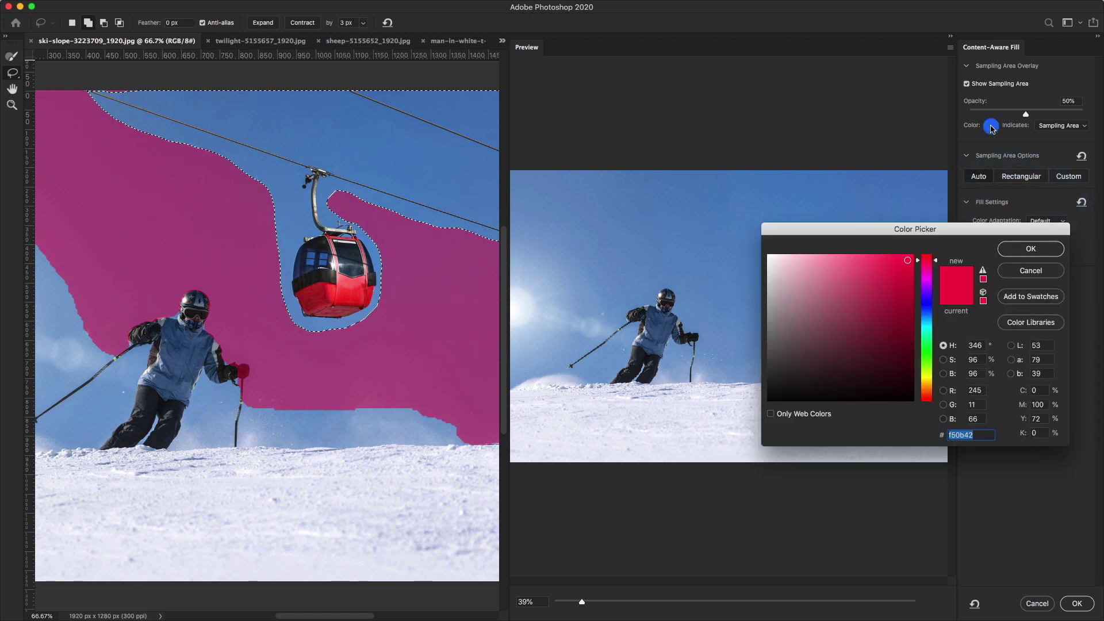
{"action": "left_click", "coordinate": [926, 353]}
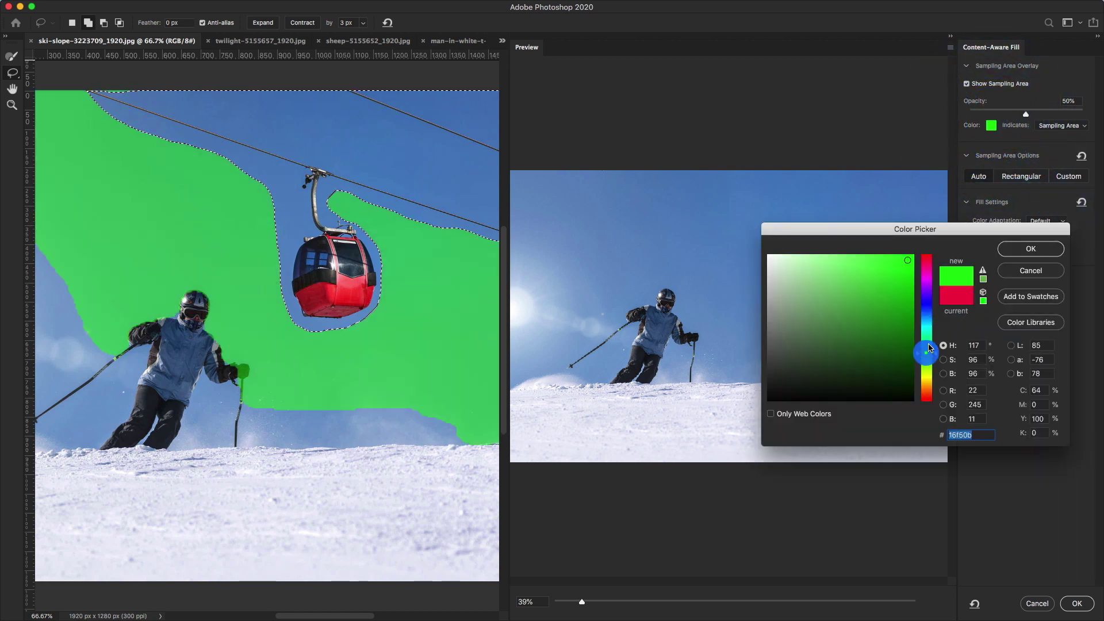
{"action": "left_click", "coordinate": [1029, 248]}
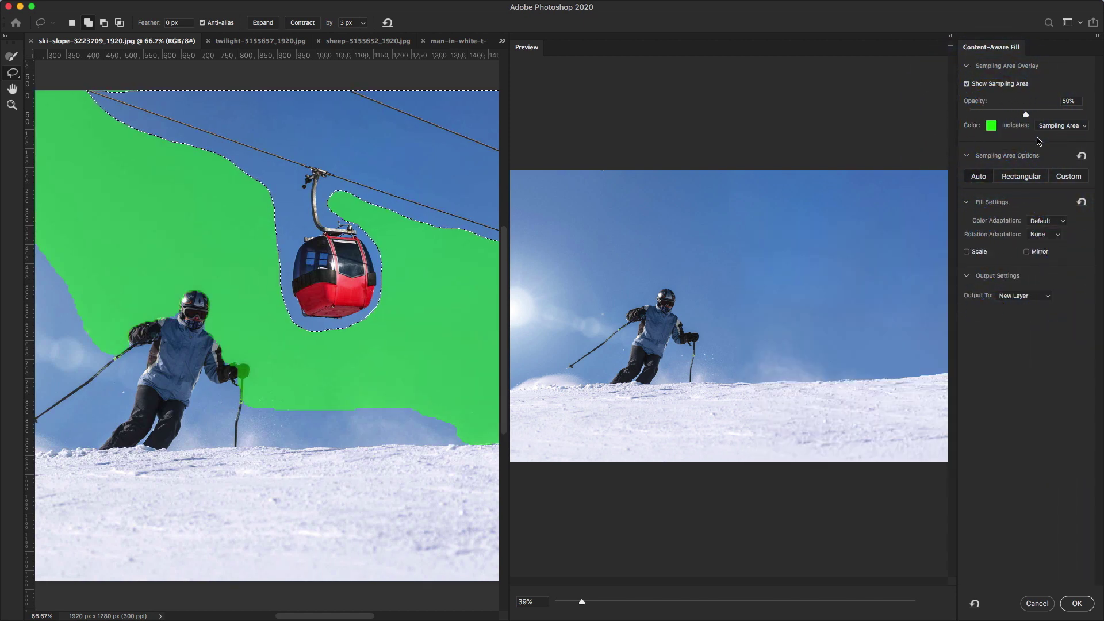
Step: Switch the overlay to indicate the excluded area, then back to the sampling area
{"action": "left_click", "coordinate": [1062, 125]}
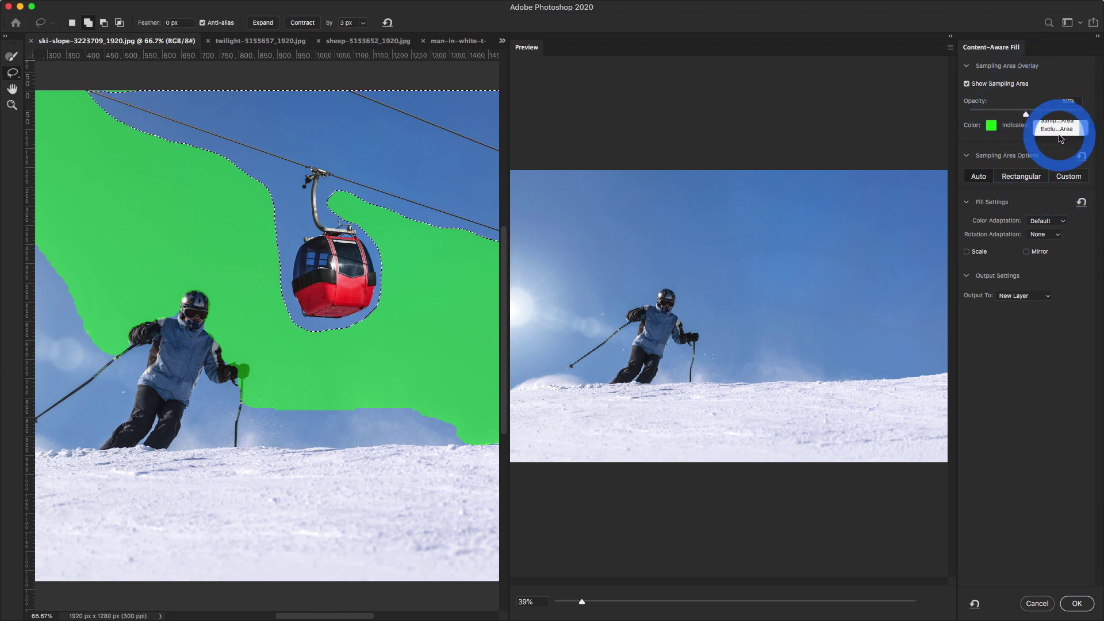
{"action": "left_click", "coordinate": [1061, 134]}
{"action": "left_click", "coordinate": [1063, 125]}
{"action": "left_click", "coordinate": [1059, 119]}
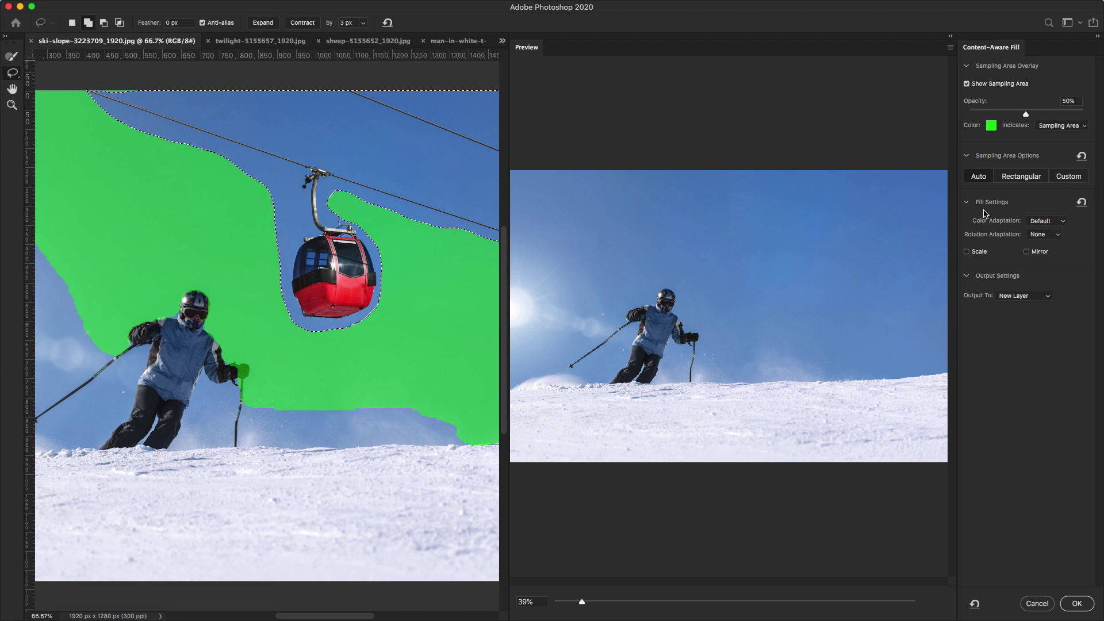
Step: Set Color Adaptation to High and apply the fill with output to a new layer
{"action": "left_click", "coordinate": [1050, 223]}
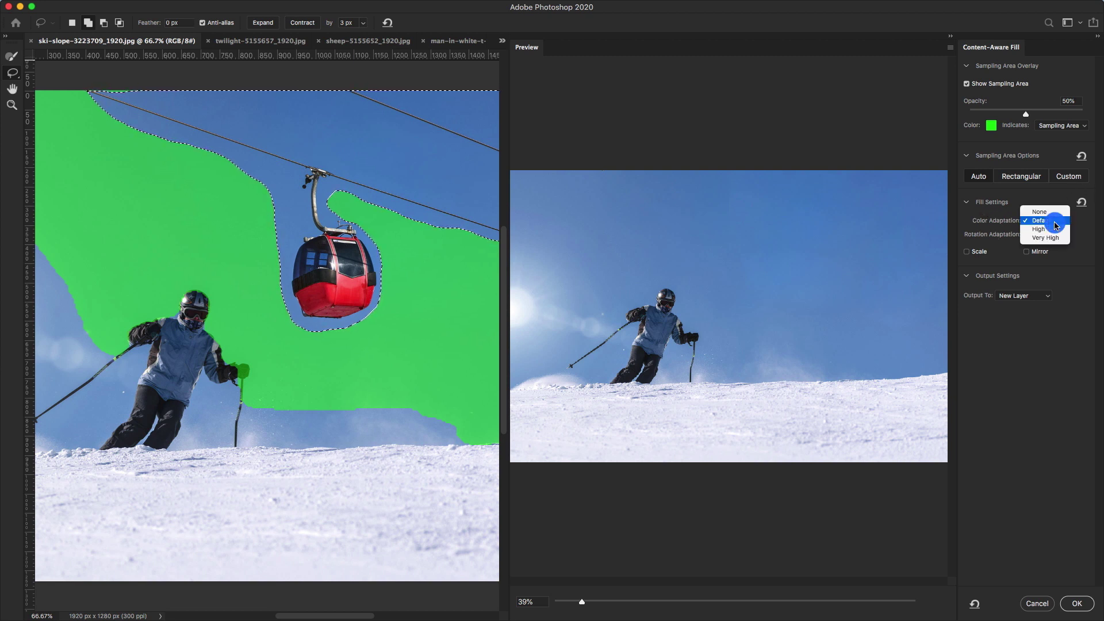
{"action": "left_click", "coordinate": [1054, 229]}
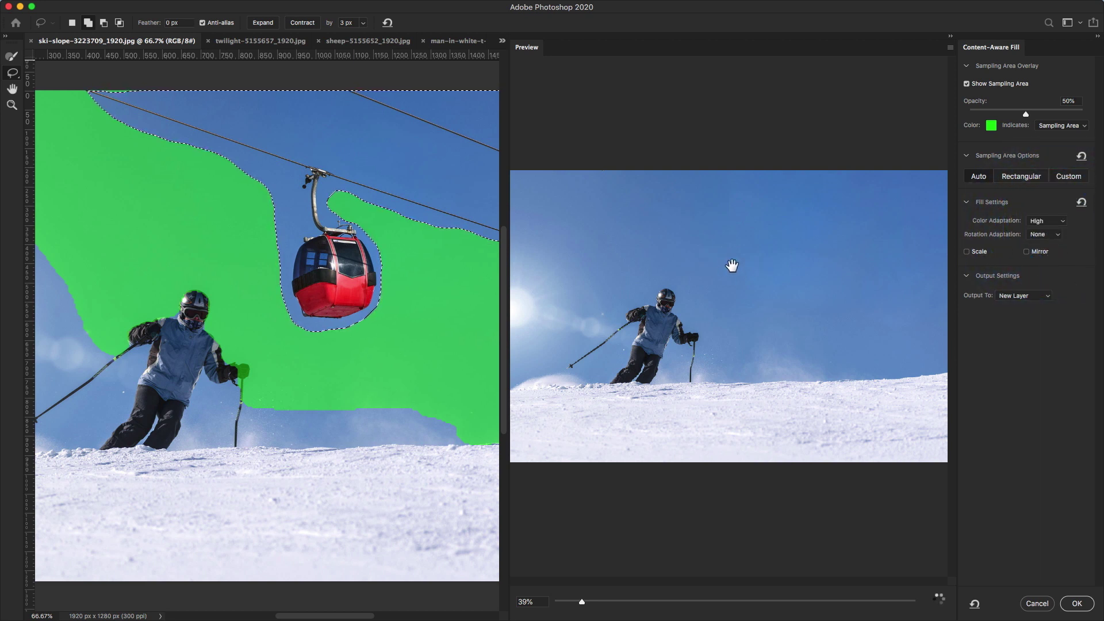
{"action": "left_click", "coordinate": [1034, 296]}
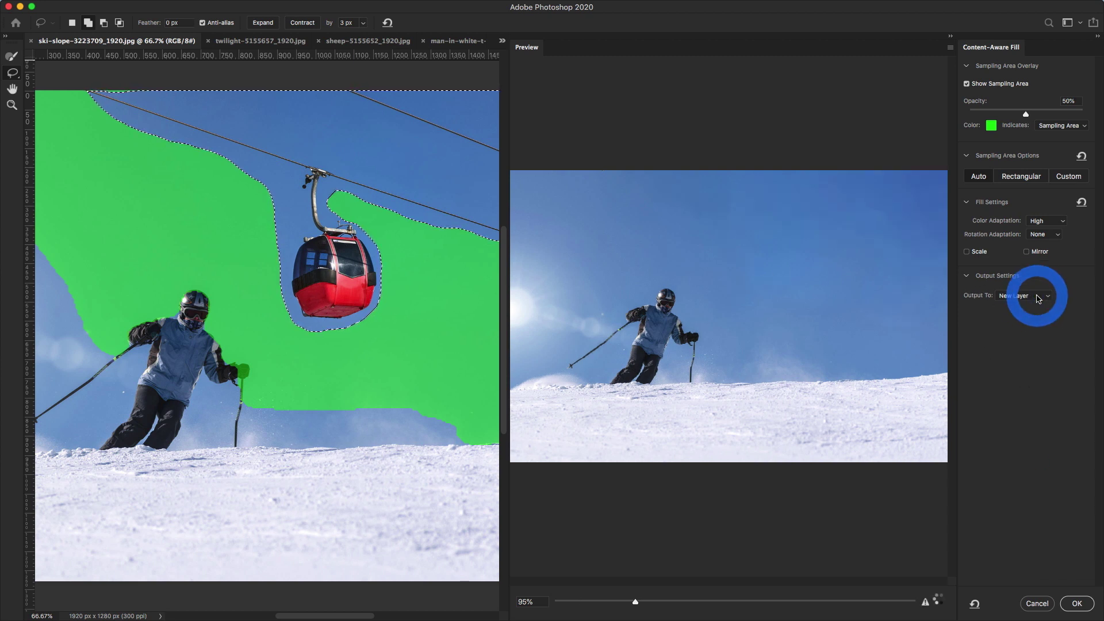
{"action": "left_click", "coordinate": [1032, 296]}
{"action": "left_click", "coordinate": [1037, 290]}
{"action": "left_click", "coordinate": [1081, 605]}
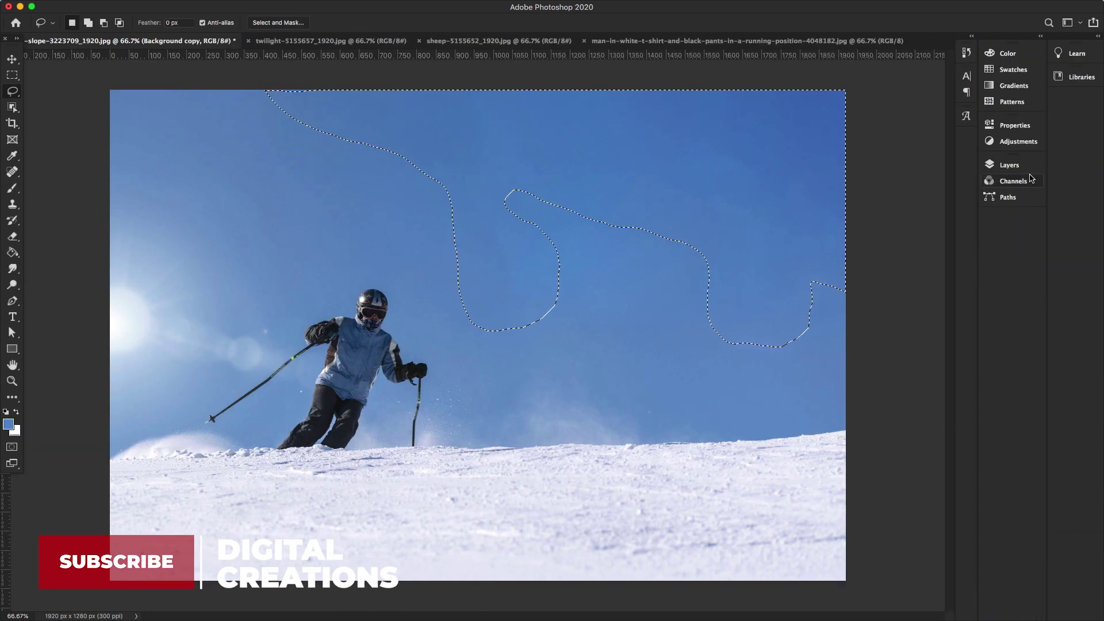
Step: Deselect, then toggle the Background copy layer's visibility to compare the fill with the original
{"action": "key", "text": "super+d"}
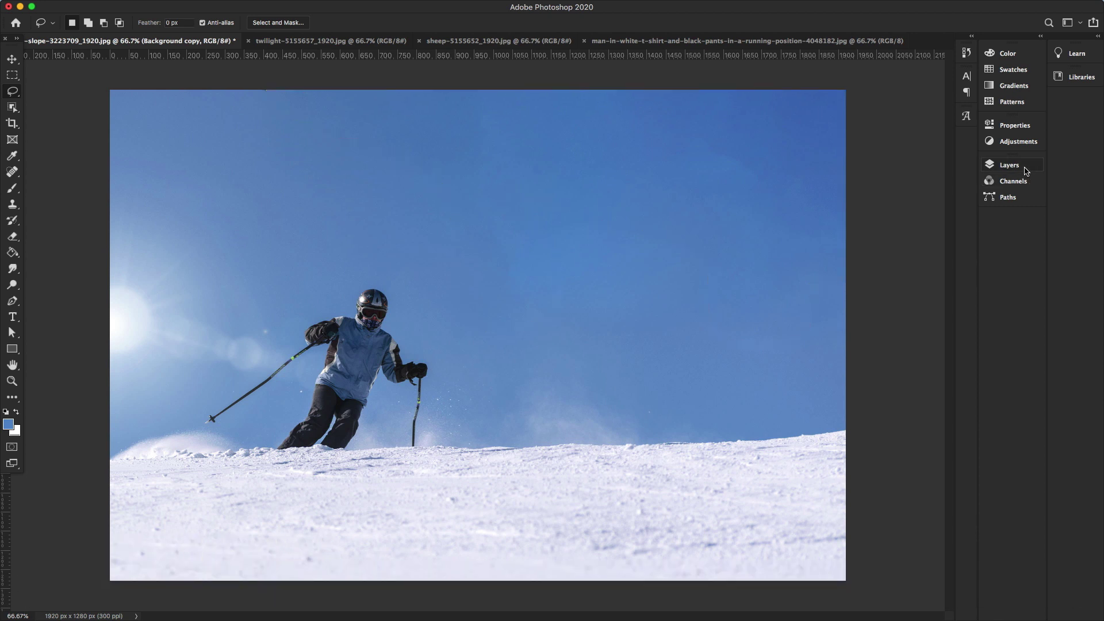
{"action": "left_click", "coordinate": [1027, 169]}
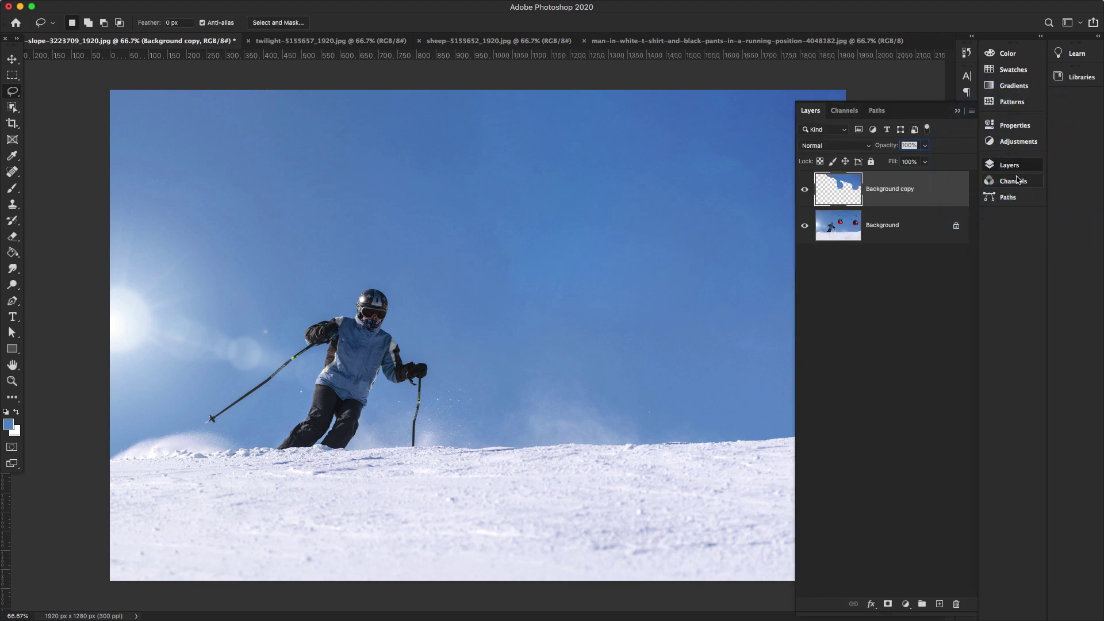
{"action": "left_click", "coordinate": [805, 191]}
{"action": "left_click", "coordinate": [806, 190]}
{"action": "left_click", "coordinate": [805, 191]}
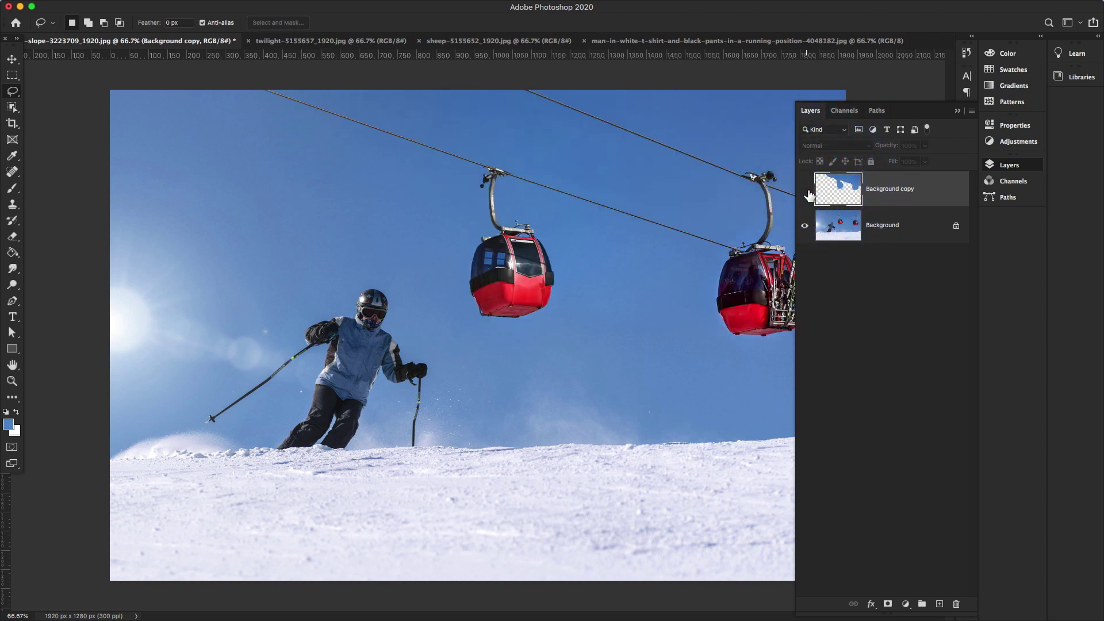
{"action": "left_click", "coordinate": [807, 190]}
{"action": "left_click", "coordinate": [806, 191]}
{"action": "left_click", "coordinate": [805, 190]}
{"action": "left_click", "coordinate": [805, 191]}
{"action": "left_click", "coordinate": [805, 190]}
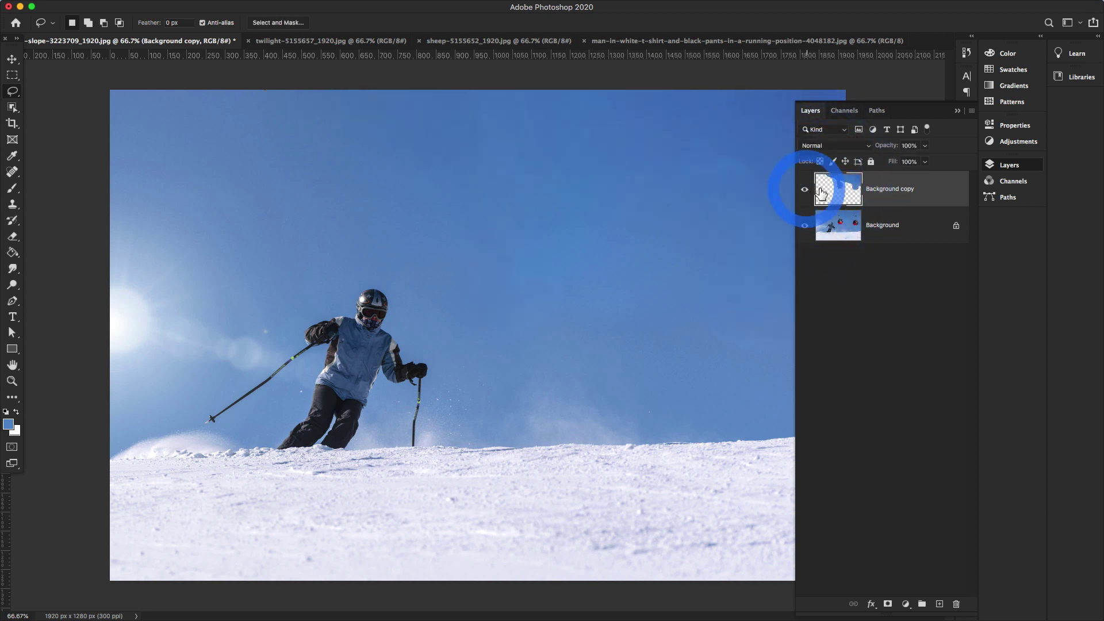
Step: Recheck the filled layer against the original once more and collapse the Layers panel
{"action": "left_click", "coordinate": [1004, 169]}
{"action": "left_click", "coordinate": [1003, 167]}
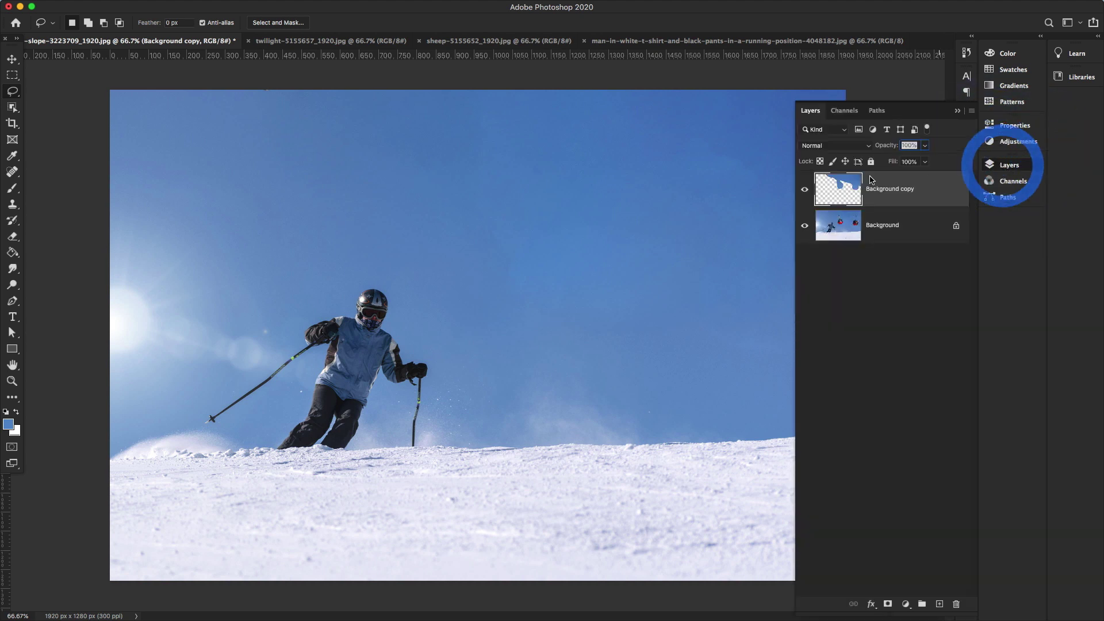
{"action": "left_click", "coordinate": [804, 190]}
{"action": "left_click", "coordinate": [805, 189]}
{"action": "left_click", "coordinate": [1004, 167]}
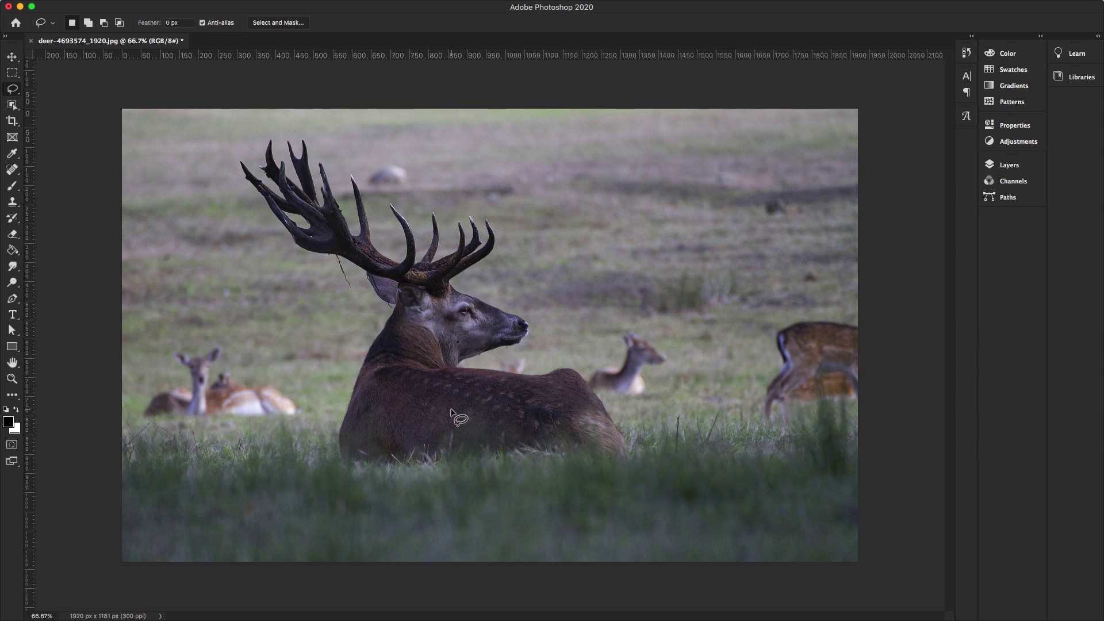
Step: Zoom into the deer photo and lasso around the two resting fawns at the left
{"action": "left_click", "coordinate": [12, 380]}
{"action": "left_click_drag", "start_coordinate": [222, 405], "coordinate": [230, 411]}
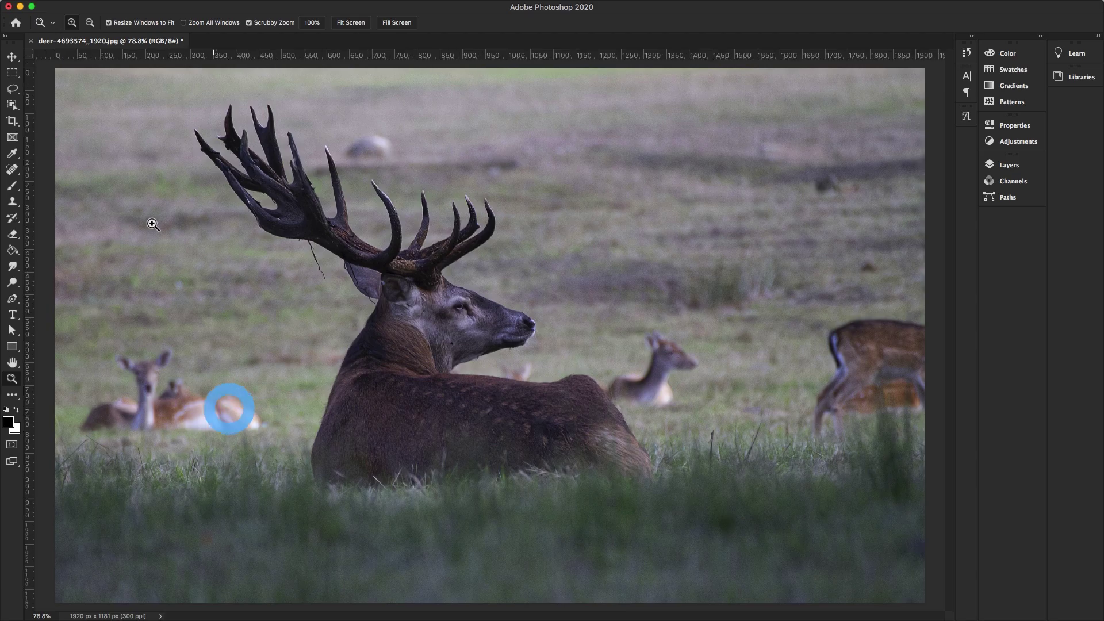
{"action": "left_click", "coordinate": [12, 89]}
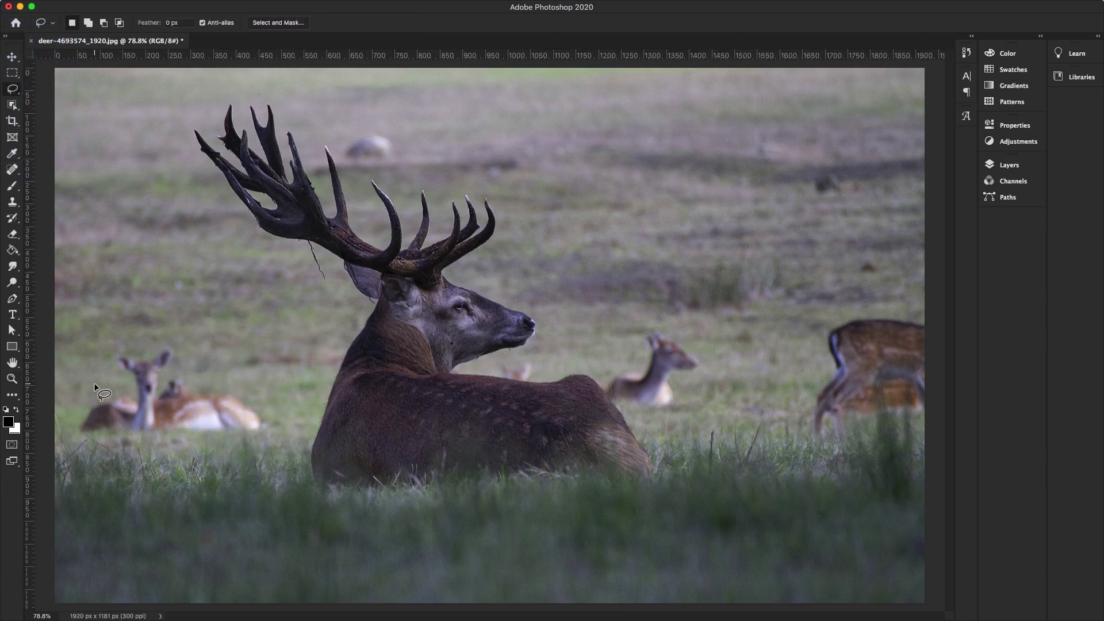
{"action": "mouse_move", "coordinate": [122, 386]}
{"action": "left_mouse_down"}
{"action": "mouse_move", "coordinate": [108, 348]}
{"action": "mouse_move", "coordinate": [132, 346]}
{"action": "left_mouse_up"}
{"action": "mouse_move", "coordinate": [224, 377]}
{"action": "left_mouse_down"}
{"action": "mouse_move", "coordinate": [275, 419]}
{"action": "mouse_move", "coordinate": [257, 443]}
{"action": "mouse_move", "coordinate": [132, 442]}
{"action": "left_mouse_up"}
{"action": "left_click_drag", "start_coordinate": [51, 432], "coordinate": [121, 386]}
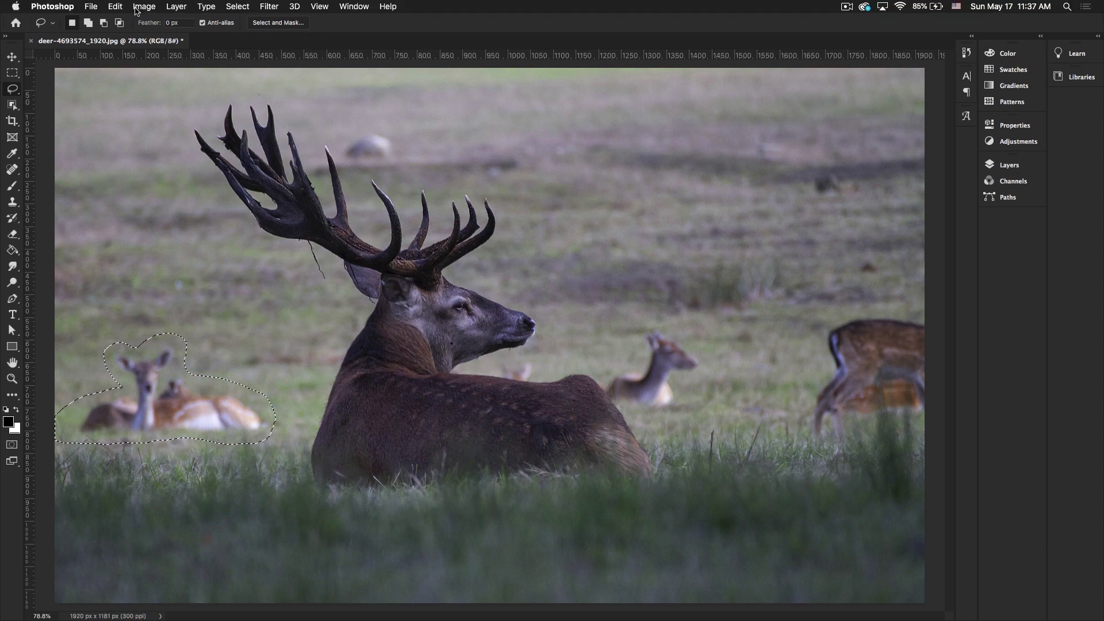
Step: Run Content-Aware Fill on the fawn selection and zoom the preview out to 40%
{"action": "left_click", "coordinate": [115, 6]}
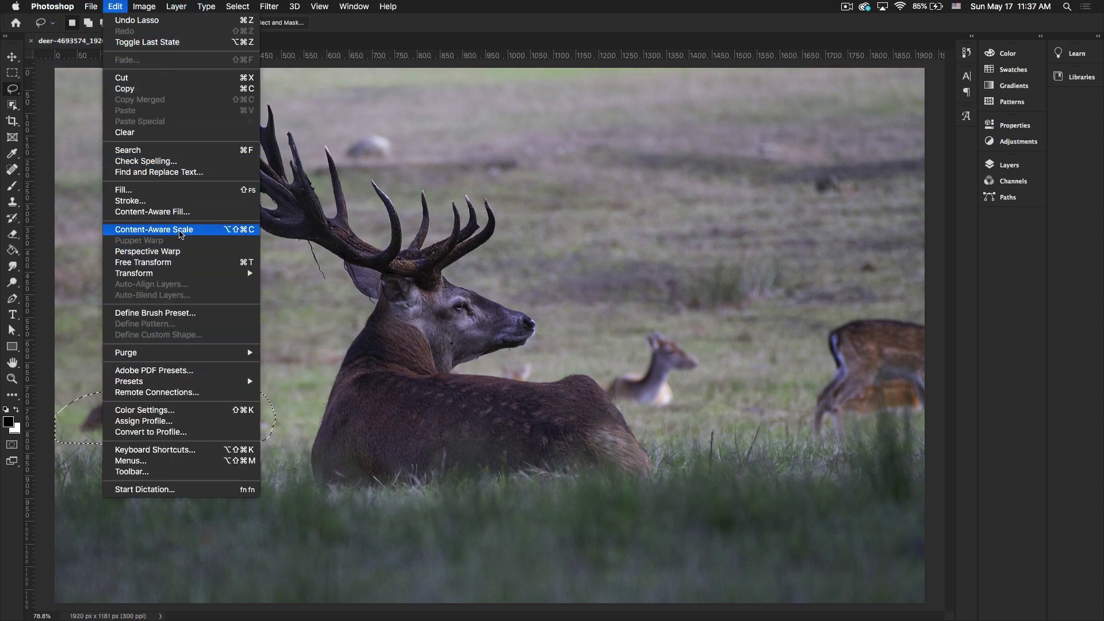
{"action": "left_click", "coordinate": [171, 212]}
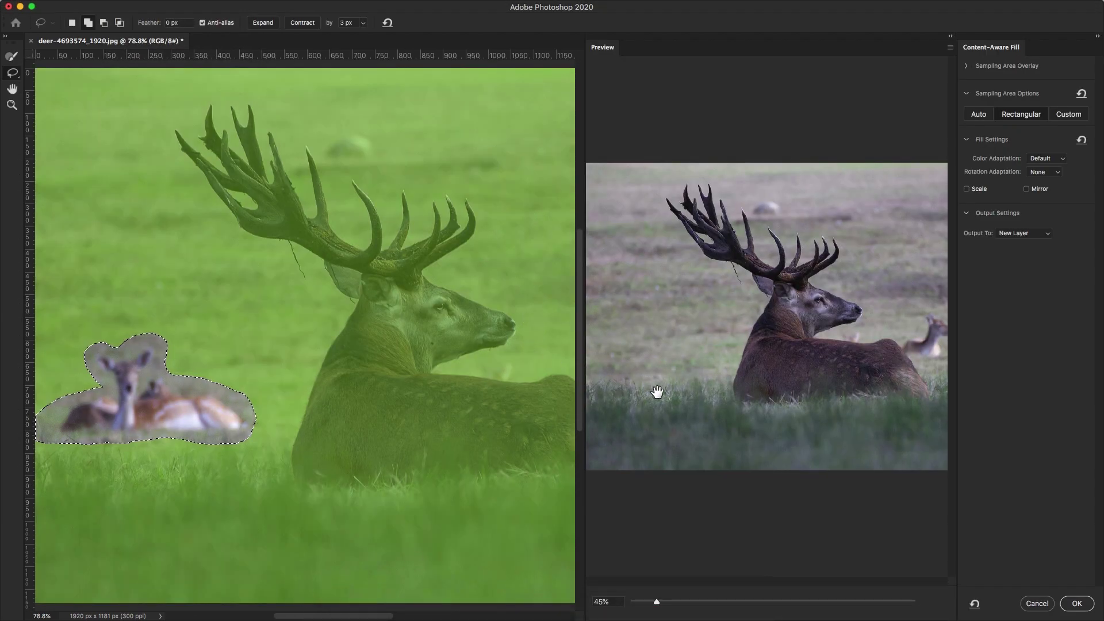
{"action": "left_click_drag", "start_coordinate": [656, 601], "coordinate": [652, 601]}
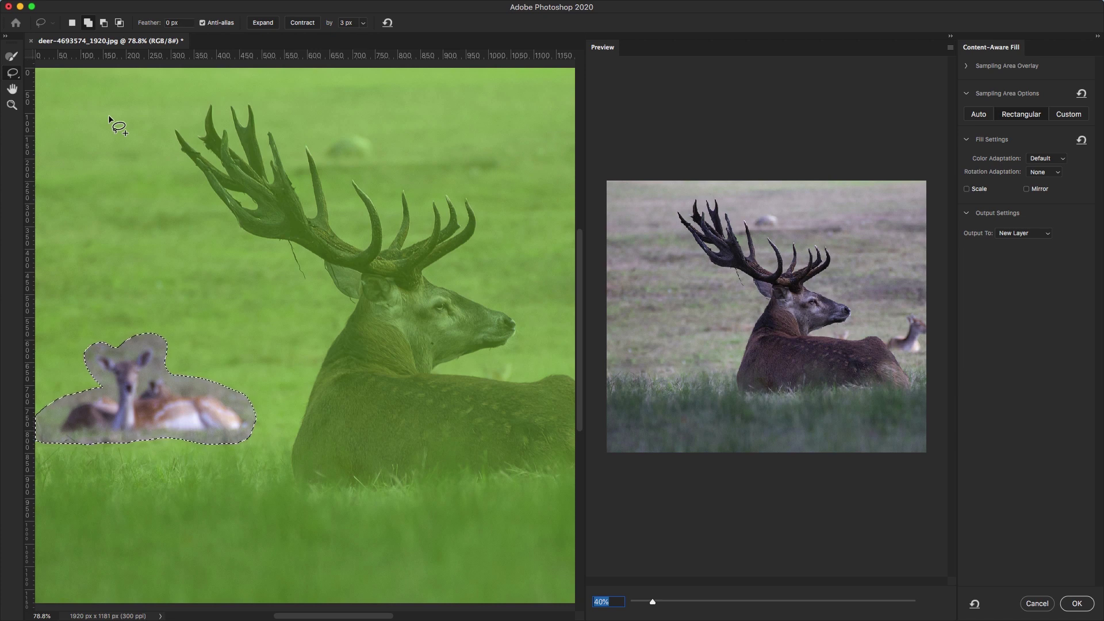
{"action": "left_click", "coordinate": [14, 77]}
Step: Add the deer at the right edge to the fill area
{"action": "left_click_drag", "start_coordinate": [293, 617], "coordinate": [387, 617]}
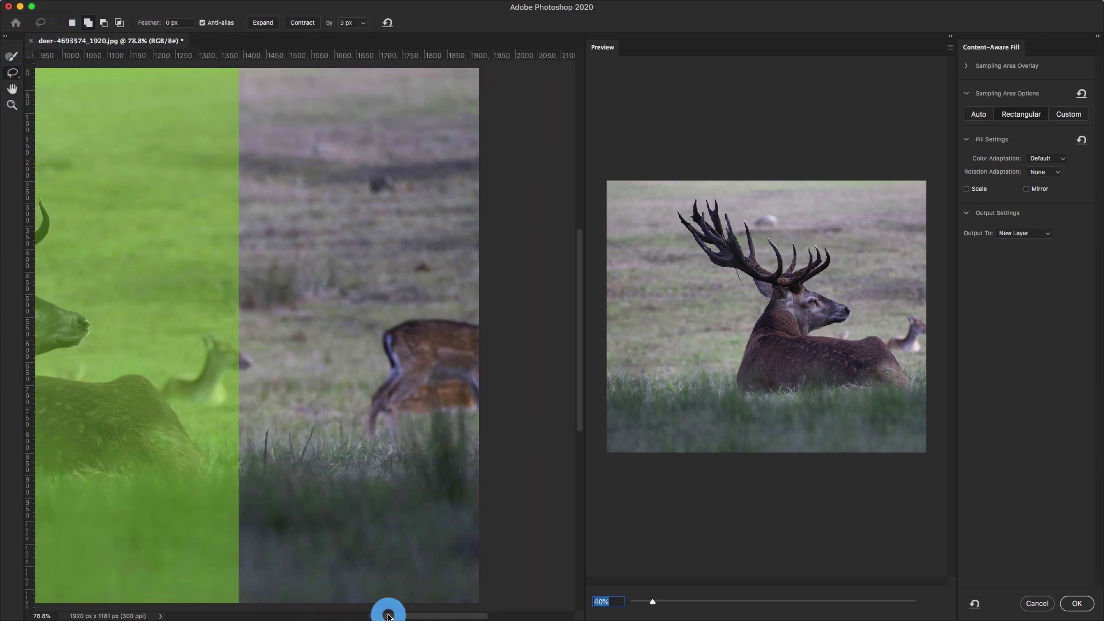
{"action": "mouse_move", "coordinate": [479, 317]}
{"action": "left_mouse_down"}
{"action": "mouse_move", "coordinate": [384, 319]}
{"action": "mouse_move", "coordinate": [370, 333]}
{"action": "mouse_move", "coordinate": [375, 355]}
{"action": "left_mouse_up"}
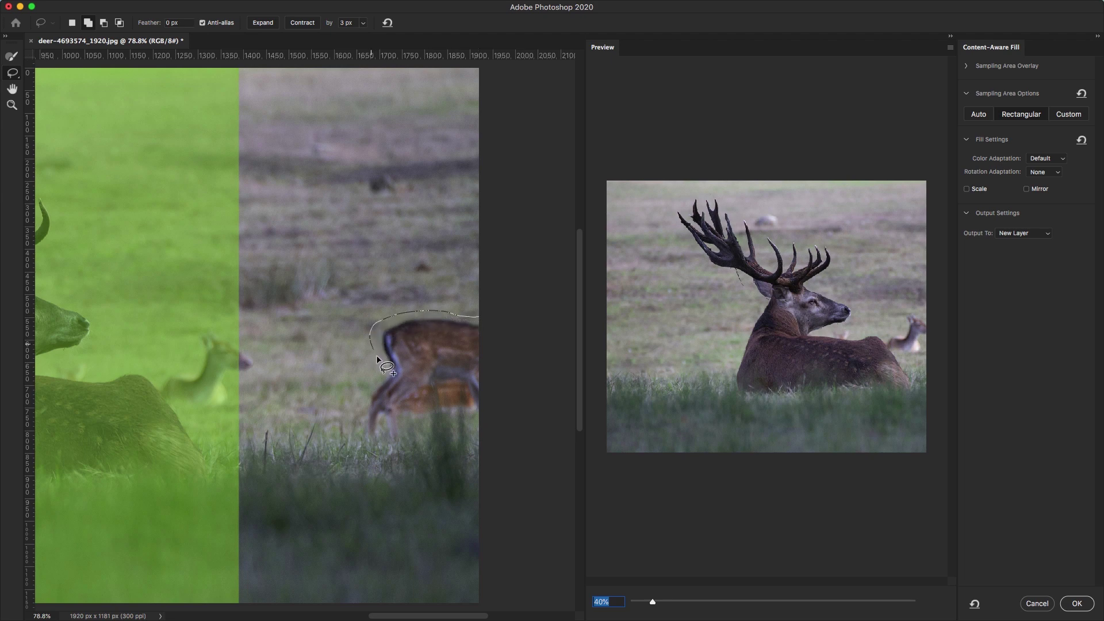
{"action": "mouse_move", "coordinate": [359, 392]}
{"action": "left_mouse_down"}
{"action": "mouse_move", "coordinate": [354, 423]}
{"action": "mouse_move", "coordinate": [370, 457]}
{"action": "mouse_move", "coordinate": [397, 449]}
{"action": "mouse_move", "coordinate": [403, 422]}
{"action": "mouse_move", "coordinate": [480, 416]}
{"action": "left_mouse_up"}
{"action": "mouse_move", "coordinate": [486, 359]}
{"action": "left_mouse_down"}
{"action": "mouse_move", "coordinate": [491, 322]}
{"action": "mouse_move", "coordinate": [481, 319]}
{"action": "left_mouse_up"}
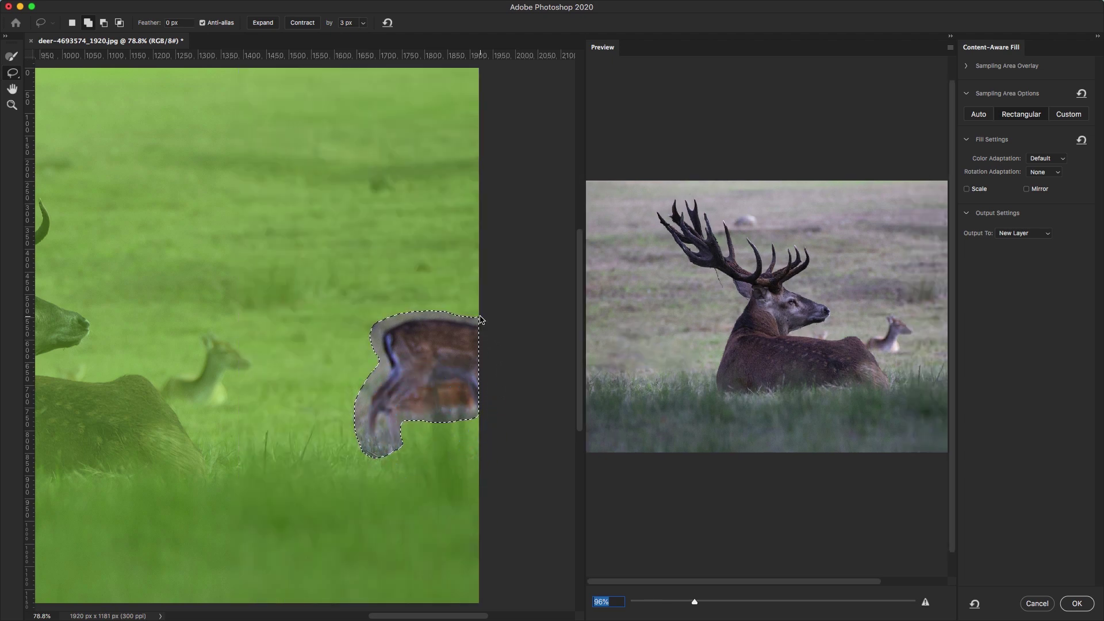
Step: Add the small deer beside the stag, the patch under its neck and the grey shape above the antlers
{"action": "left_click_drag", "start_coordinate": [694, 601], "coordinate": [645, 601]}
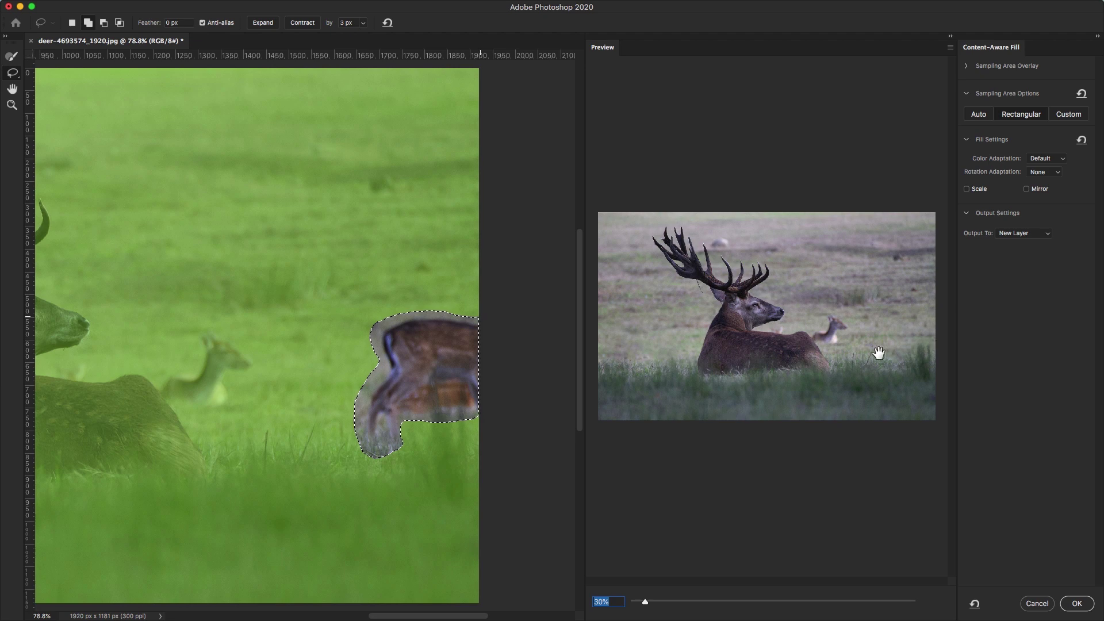
{"action": "left_click_drag", "start_coordinate": [394, 616], "coordinate": [336, 614]}
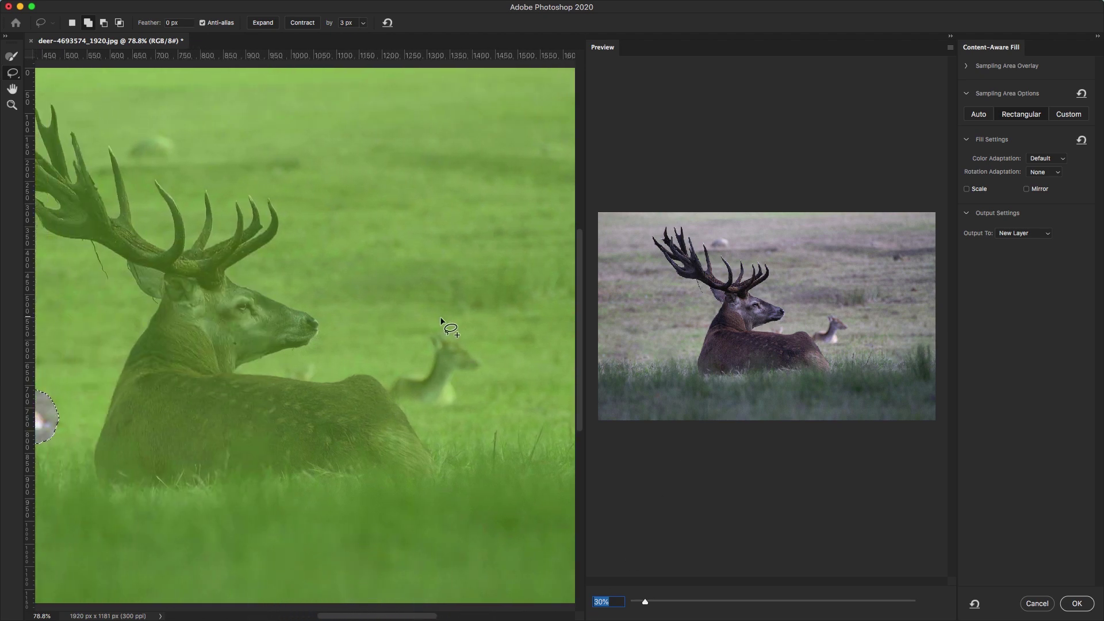
{"action": "mouse_move", "coordinate": [404, 366]}
{"action": "left_mouse_down"}
{"action": "mouse_move", "coordinate": [384, 386]}
{"action": "mouse_move", "coordinate": [406, 414]}
{"action": "mouse_move", "coordinate": [454, 416]}
{"action": "mouse_move", "coordinate": [469, 400]}
{"action": "mouse_move", "coordinate": [462, 386]}
{"action": "mouse_move", "coordinate": [484, 366]}
{"action": "mouse_move", "coordinate": [440, 321]}
{"action": "left_mouse_up"}
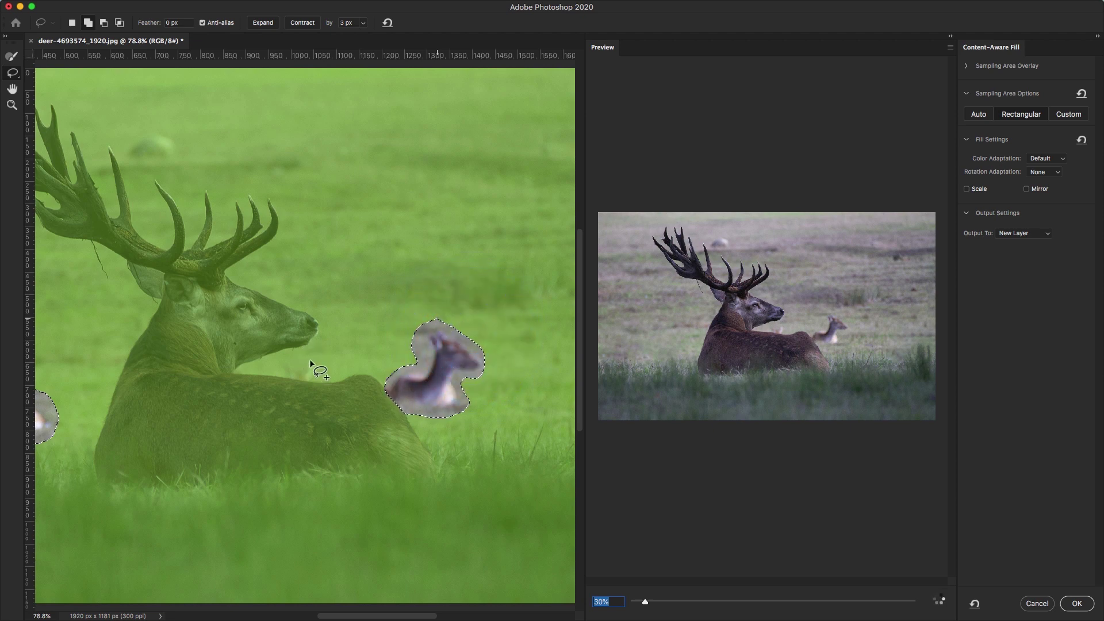
{"action": "mouse_move", "coordinate": [285, 363]}
{"action": "left_mouse_down"}
{"action": "mouse_move", "coordinate": [279, 374]}
{"action": "mouse_move", "coordinate": [289, 380]}
{"action": "mouse_move", "coordinate": [321, 376]}
{"action": "left_mouse_up"}
{"action": "mouse_move", "coordinate": [126, 146]}
{"action": "left_mouse_down"}
{"action": "mouse_move", "coordinate": [138, 166]}
{"action": "mouse_move", "coordinate": [165, 169]}
{"action": "mouse_move", "coordinate": [173, 121]}
{"action": "left_mouse_up"}
{"action": "left_click", "coordinate": [11, 105]}
Step: Zoom out and set Rotation Adaptation to Full, leaving Color Adaptation at Default
{"action": "left_click", "coordinate": [256, 229], "text": "alt"}
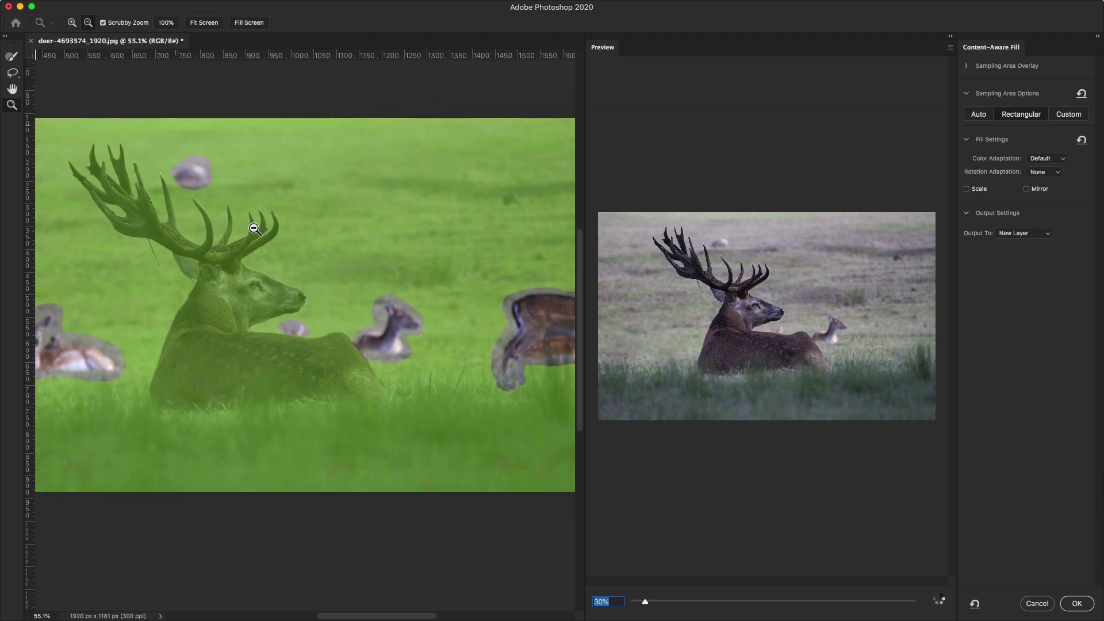
{"action": "left_click", "coordinate": [256, 228], "text": "alt"}
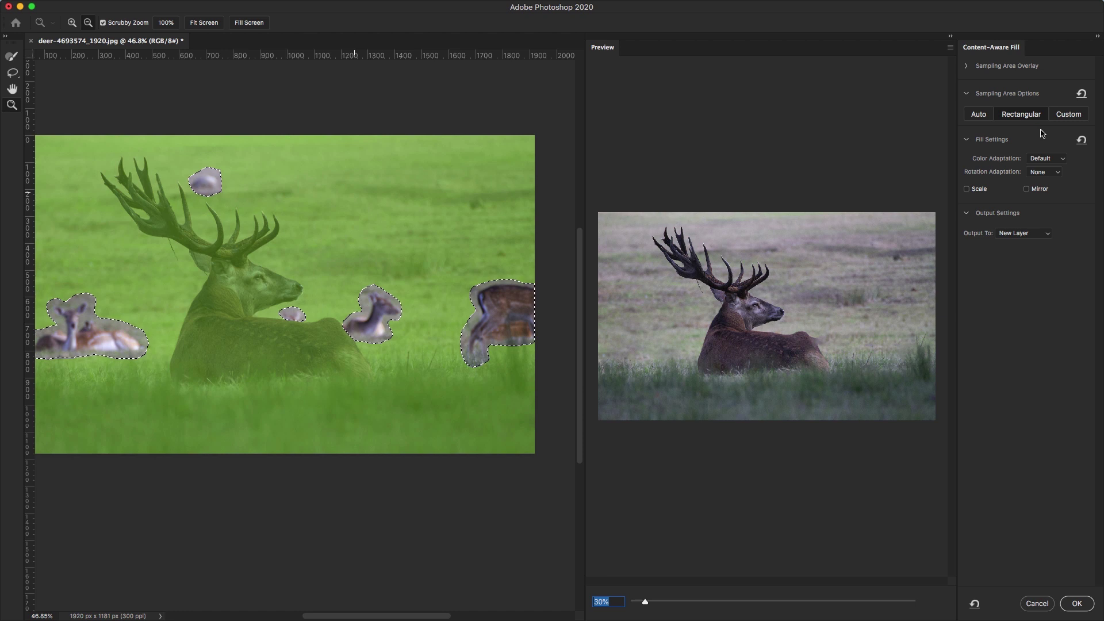
{"action": "left_click", "coordinate": [1060, 161]}
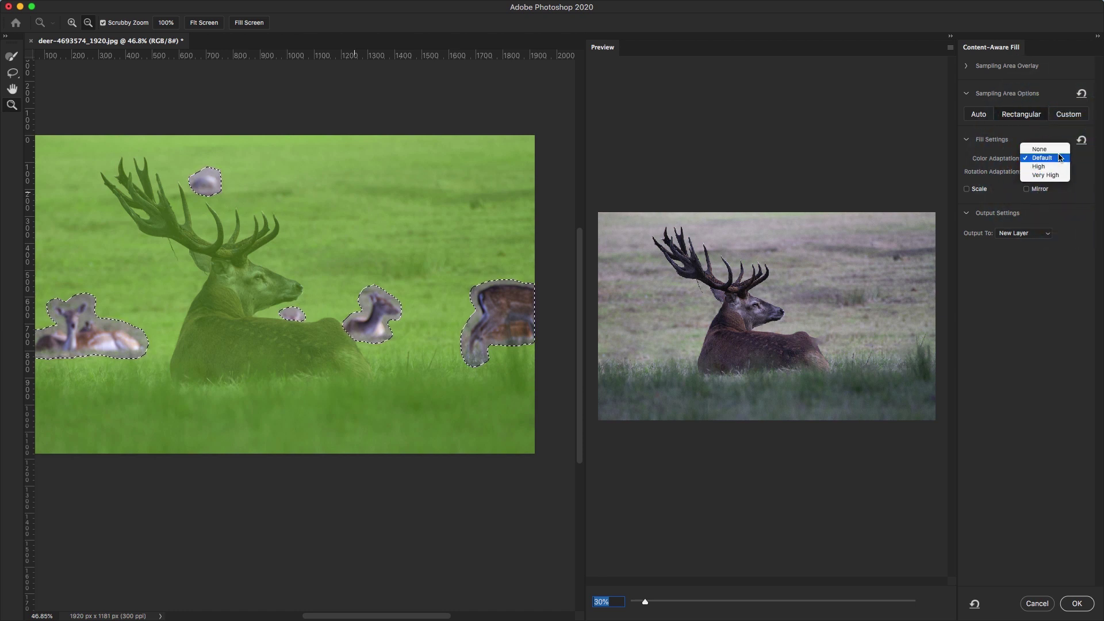
{"action": "left_click", "coordinate": [1060, 158]}
{"action": "left_click", "coordinate": [1056, 172]}
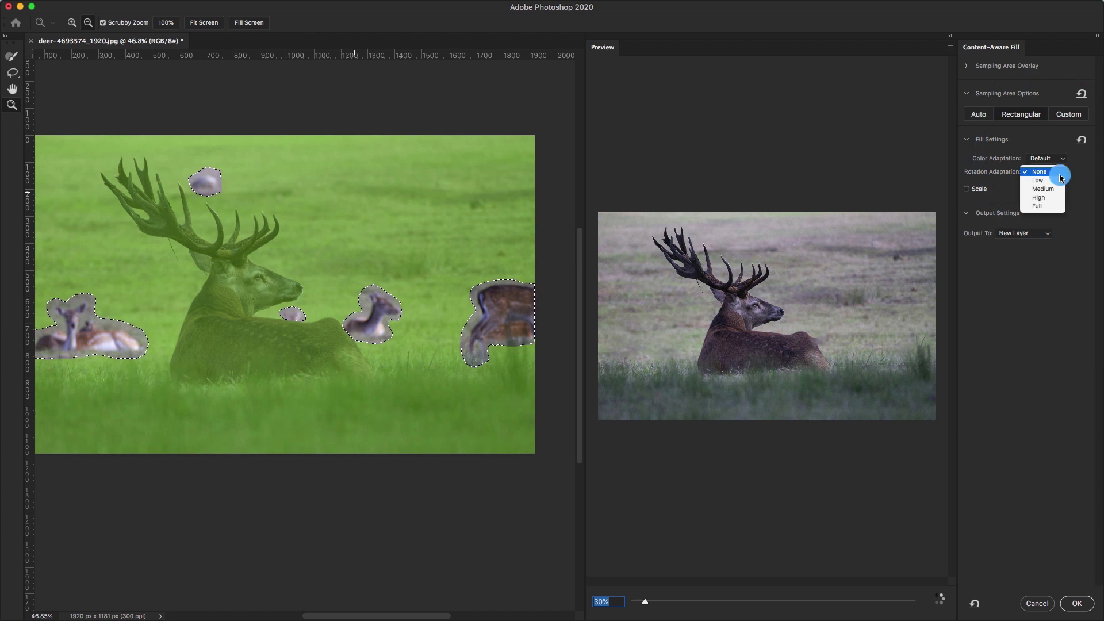
{"action": "left_click", "coordinate": [1051, 207]}
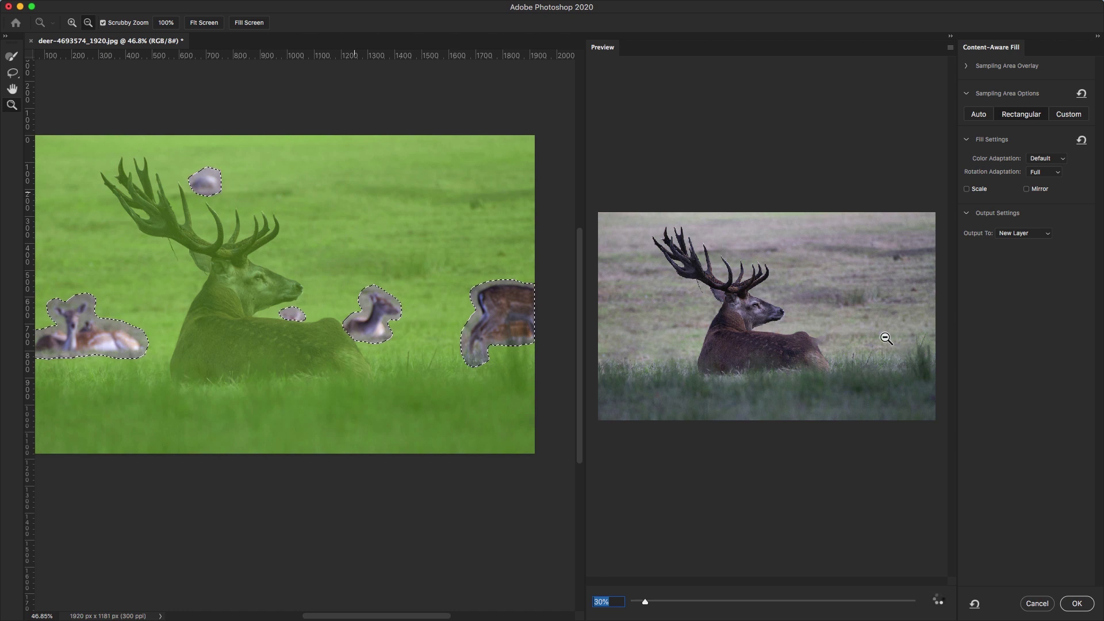
Step: Set the preview zoom to 74% and widen the fill area around the small deer beside the stag
{"action": "type", "text": "74"}
{"action": "key", "text": "Return"}
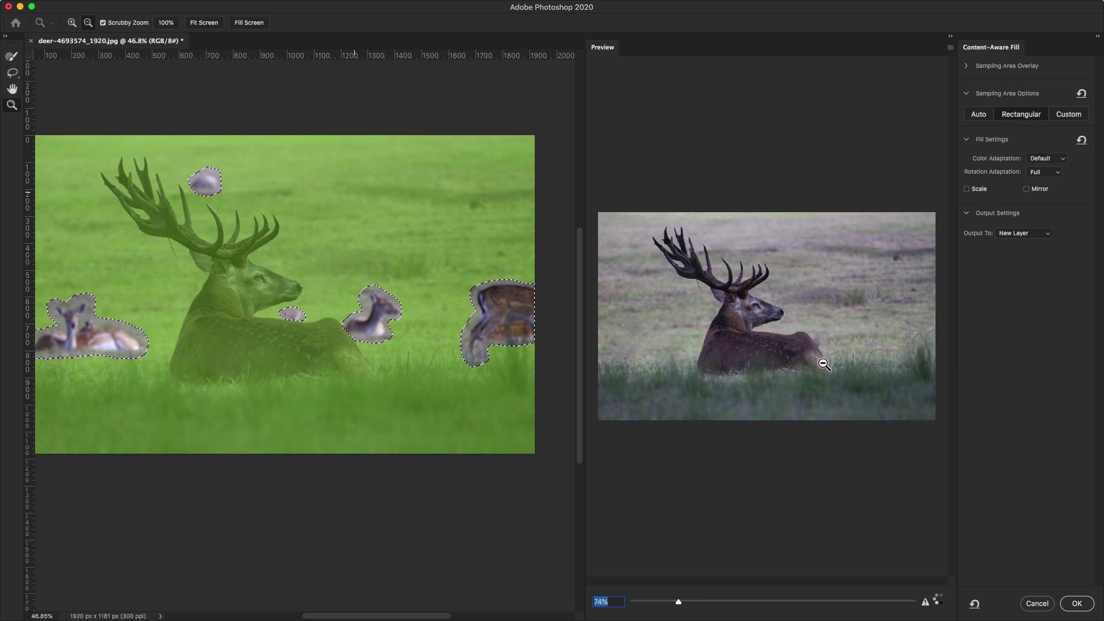
{"action": "key", "text": "l"}
{"action": "mouse_move", "coordinate": [335, 314]}
{"action": "left_mouse_down"}
{"action": "mouse_move", "coordinate": [378, 351]}
{"action": "mouse_move", "coordinate": [390, 343]}
{"action": "mouse_move", "coordinate": [406, 282]}
{"action": "mouse_move", "coordinate": [410, 296]}
{"action": "mouse_move", "coordinate": [379, 288]}
{"action": "mouse_move", "coordinate": [377, 320]}
{"action": "mouse_move", "coordinate": [336, 315]}
{"action": "left_mouse_up"}
{"action": "left_click", "coordinate": [457, 409]}
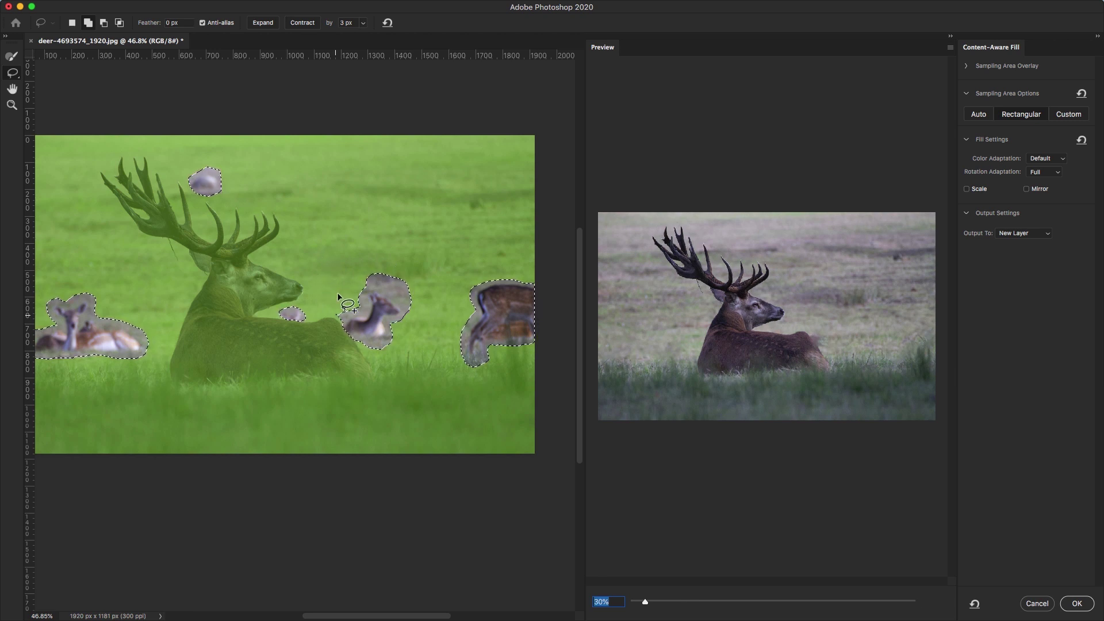
Step: Extend the fill area around the small deer and set Rotation and Color Adaptation to None
{"action": "mouse_move", "coordinate": [345, 301]}
{"action": "left_mouse_down"}
{"action": "mouse_move", "coordinate": [343, 325]}
{"action": "mouse_move", "coordinate": [366, 348]}
{"action": "mouse_move", "coordinate": [389, 323]}
{"action": "mouse_move", "coordinate": [368, 285]}
{"action": "mouse_move", "coordinate": [351, 337]}
{"action": "left_mouse_up"}
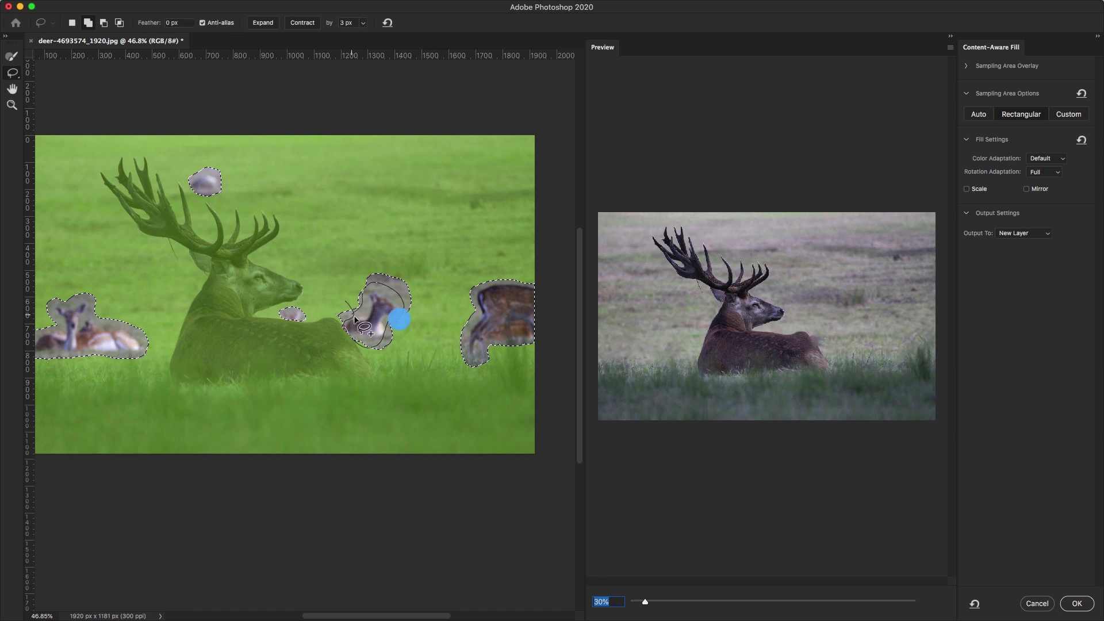
{"action": "left_click", "coordinate": [1049, 173]}
{"action": "left_click", "coordinate": [1039, 138]}
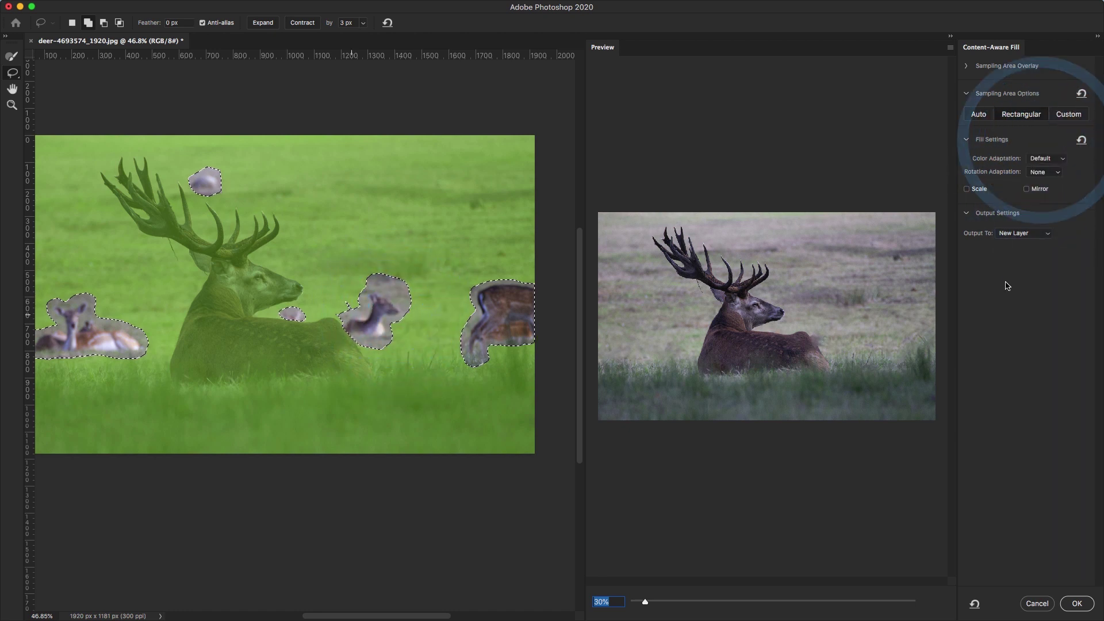
{"action": "left_click", "coordinate": [1053, 161]}
{"action": "left_click", "coordinate": [1040, 147]}
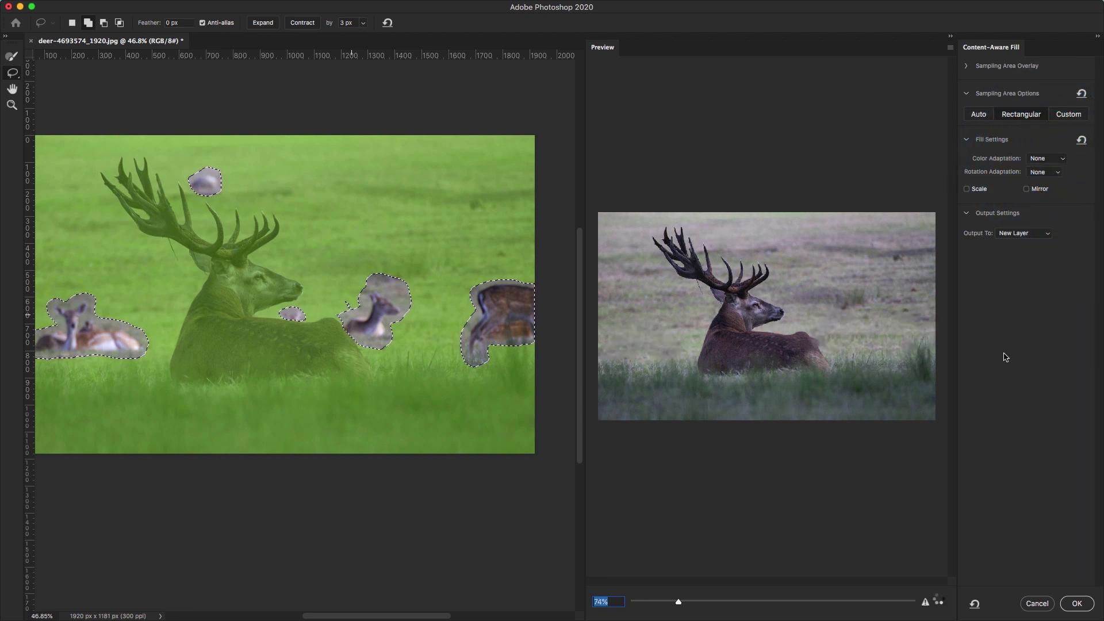
Step: Zoom the fill preview to about 99% to inspect the result on the stag
{"action": "left_click", "coordinate": [705, 366]}
{"action": "left_click_drag", "start_coordinate": [668, 602], "coordinate": [681, 601]}
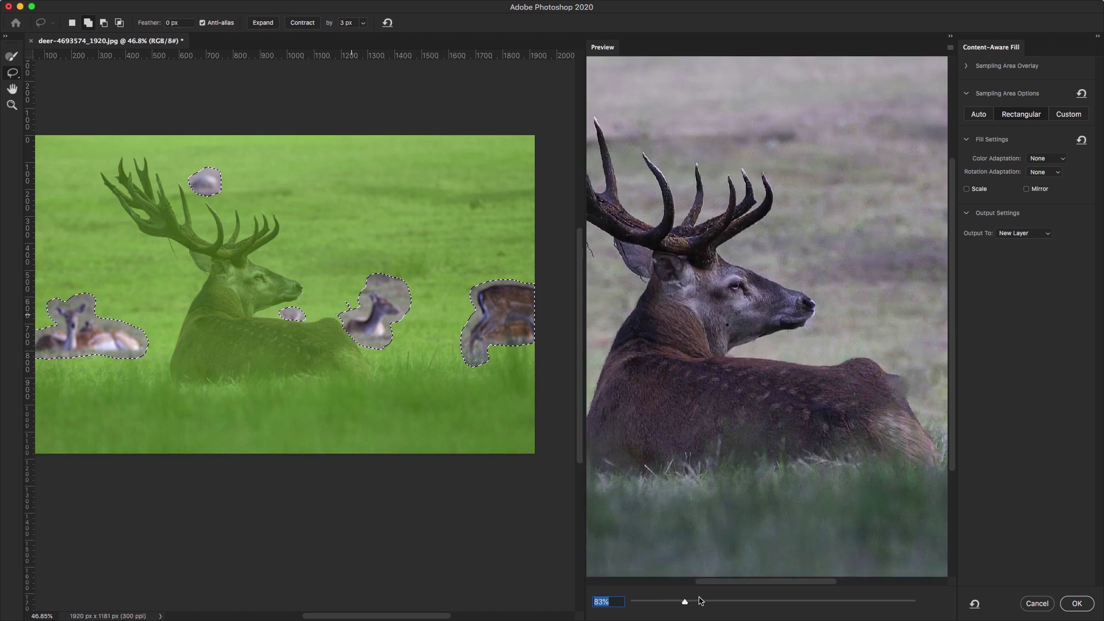
{"action": "left_click", "coordinate": [697, 602]}
{"action": "left_click_drag", "start_coordinate": [761, 581], "coordinate": [806, 573]}
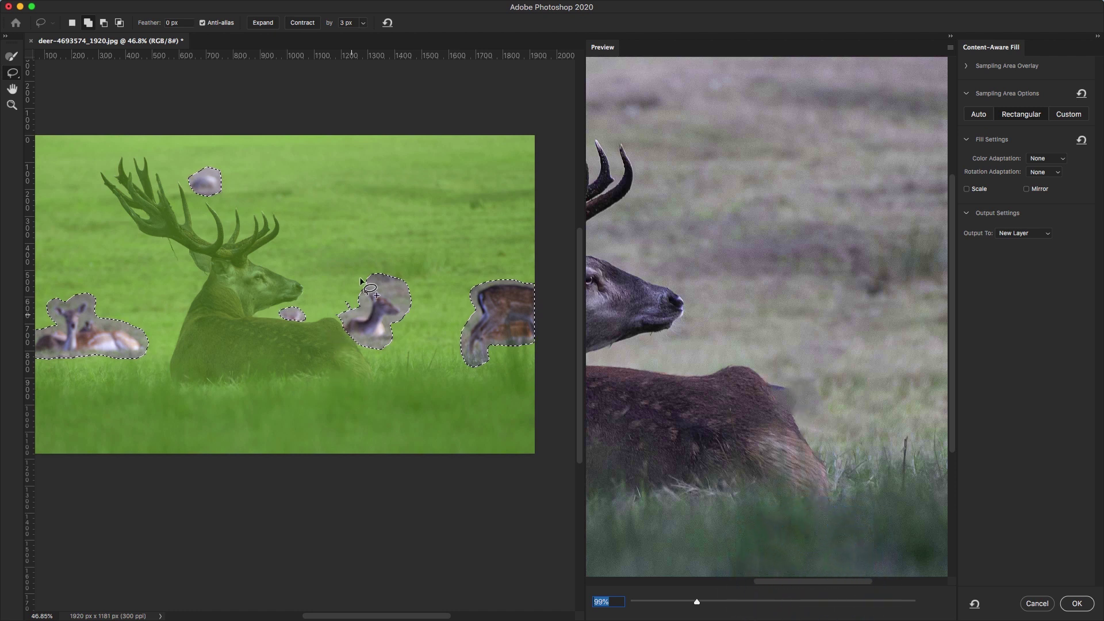
Step: With the plain Lasso, Alt-drag to subtract the fawn's rough outline from the fill area
{"action": "left_click", "coordinate": [13, 74]}
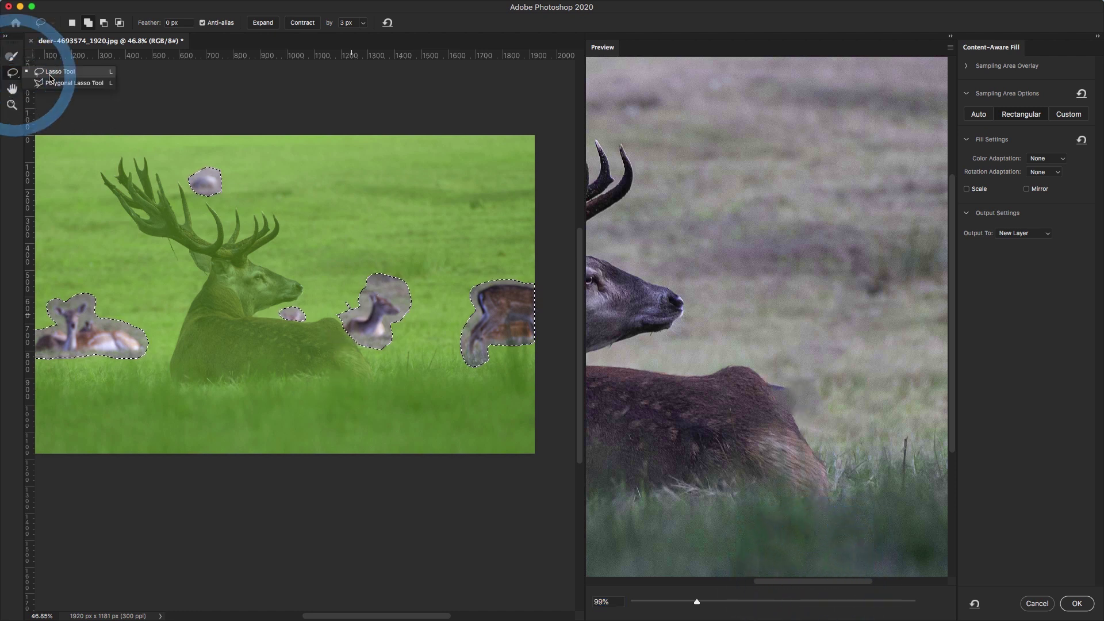
{"action": "left_click", "coordinate": [57, 72]}
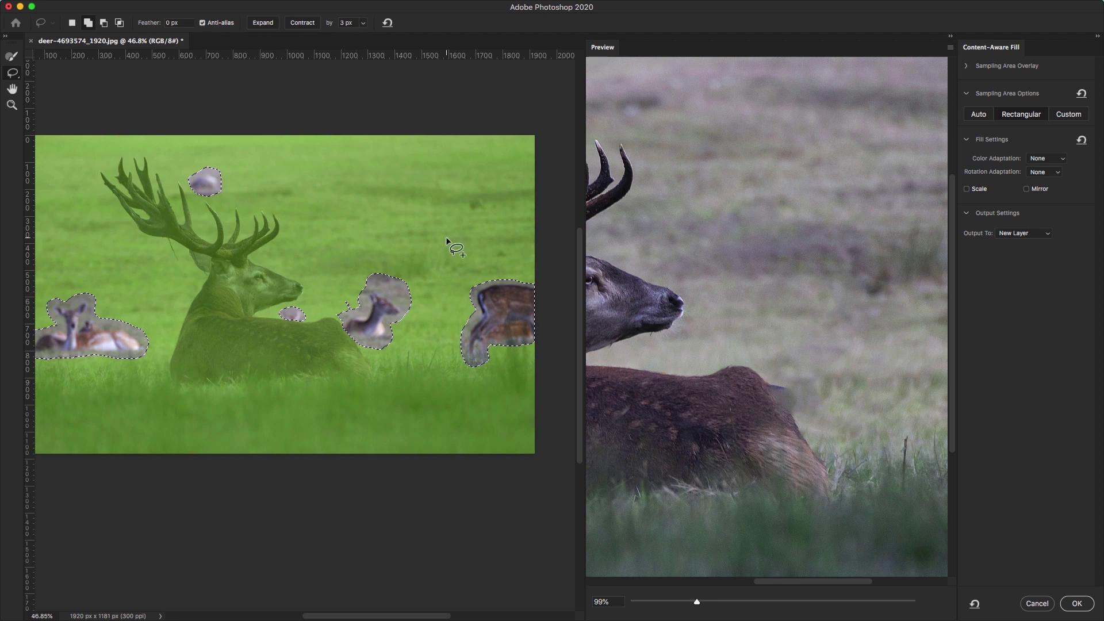
{"action": "key", "text": "alt"}
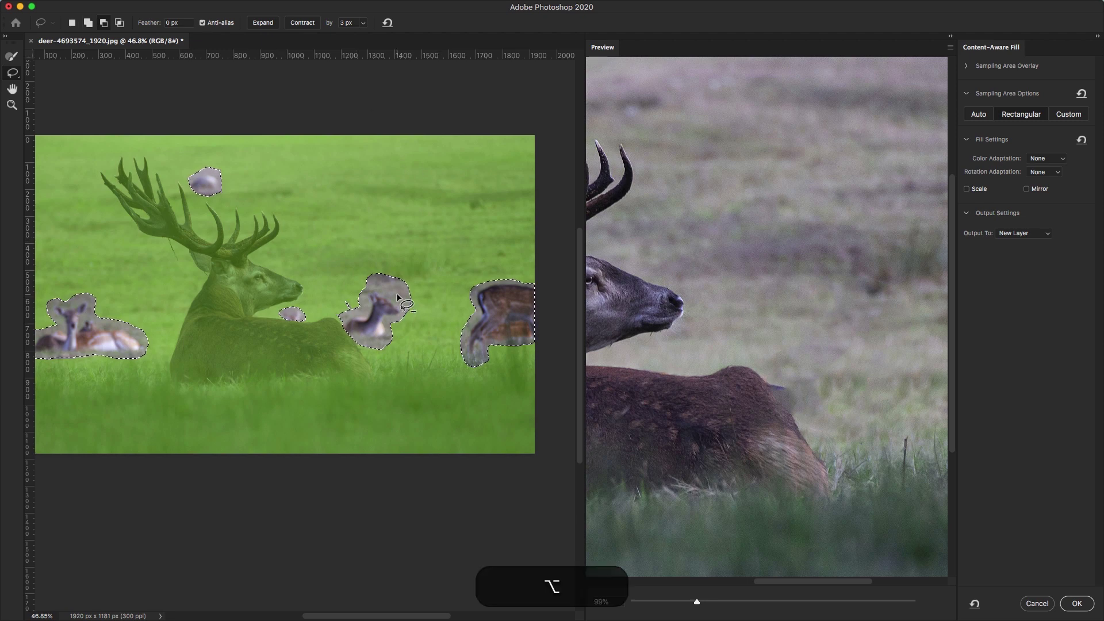
{"action": "mouse_move", "coordinate": [393, 271]}
{"action": "left_mouse_down"}
{"action": "mouse_move", "coordinate": [357, 270]}
{"action": "mouse_move", "coordinate": [337, 291]}
{"action": "mouse_move", "coordinate": [361, 350]}
{"action": "mouse_move", "coordinate": [399, 356]}
{"action": "mouse_move", "coordinate": [425, 322]}
{"action": "mouse_move", "coordinate": [389, 263]}
{"action": "left_mouse_up"}
{"action": "key", "text": "alt"}
{"action": "mouse_move", "coordinate": [320, 306]}
{"action": "left_mouse_down"}
{"action": "mouse_move", "coordinate": [370, 345]}
{"action": "mouse_move", "coordinate": [316, 301]}
{"action": "left_mouse_up"}
Step: Zoom in on the fawn and lasso a tighter outline around it, including the head
{"action": "left_click", "coordinate": [12, 105]}
{"action": "left_click_drag", "start_coordinate": [374, 327], "coordinate": [402, 342]}
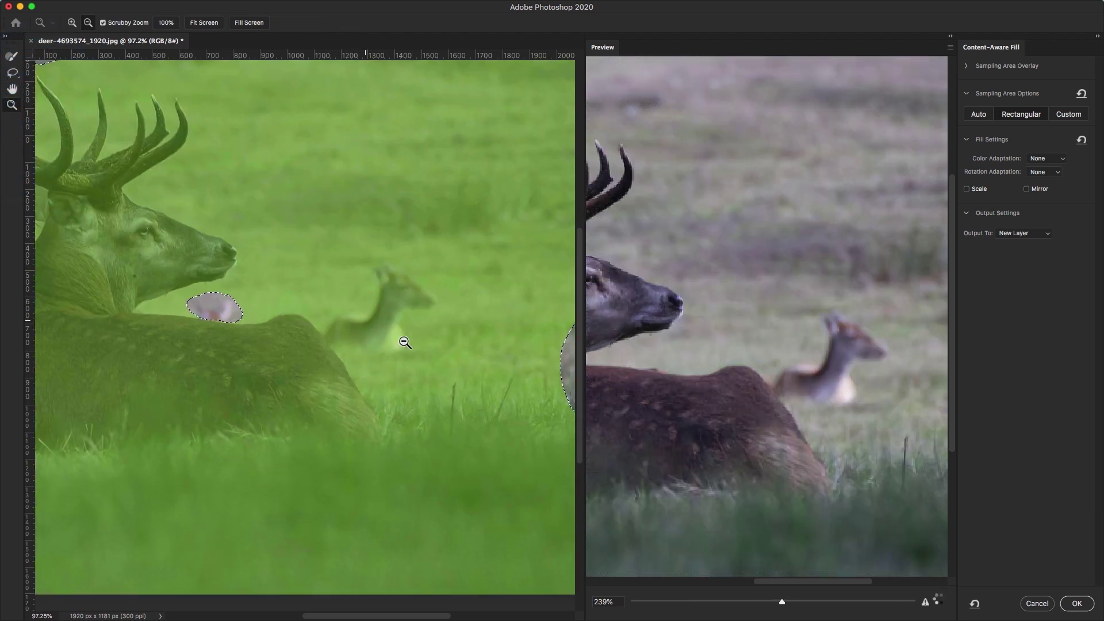
{"action": "left_click", "coordinate": [12, 73]}
{"action": "mouse_move", "coordinate": [325, 311]}
{"action": "left_mouse_down"}
{"action": "mouse_move", "coordinate": [327, 344]}
{"action": "mouse_move", "coordinate": [361, 367]}
{"action": "mouse_move", "coordinate": [418, 360]}
{"action": "left_mouse_up"}
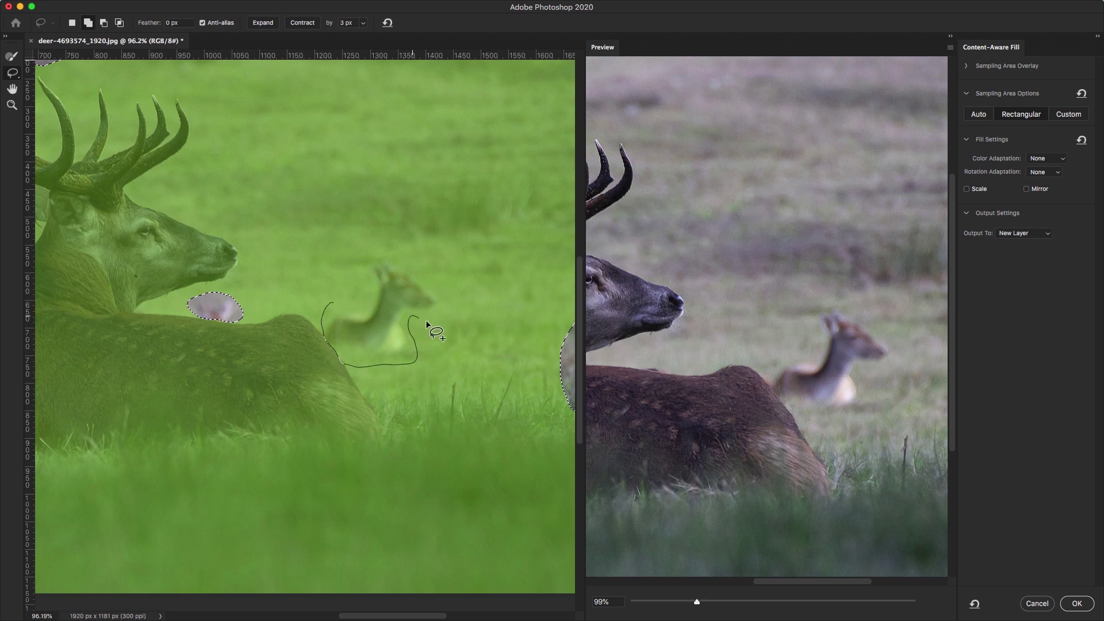
{"action": "left_click_drag", "start_coordinate": [371, 301], "coordinate": [333, 309]}
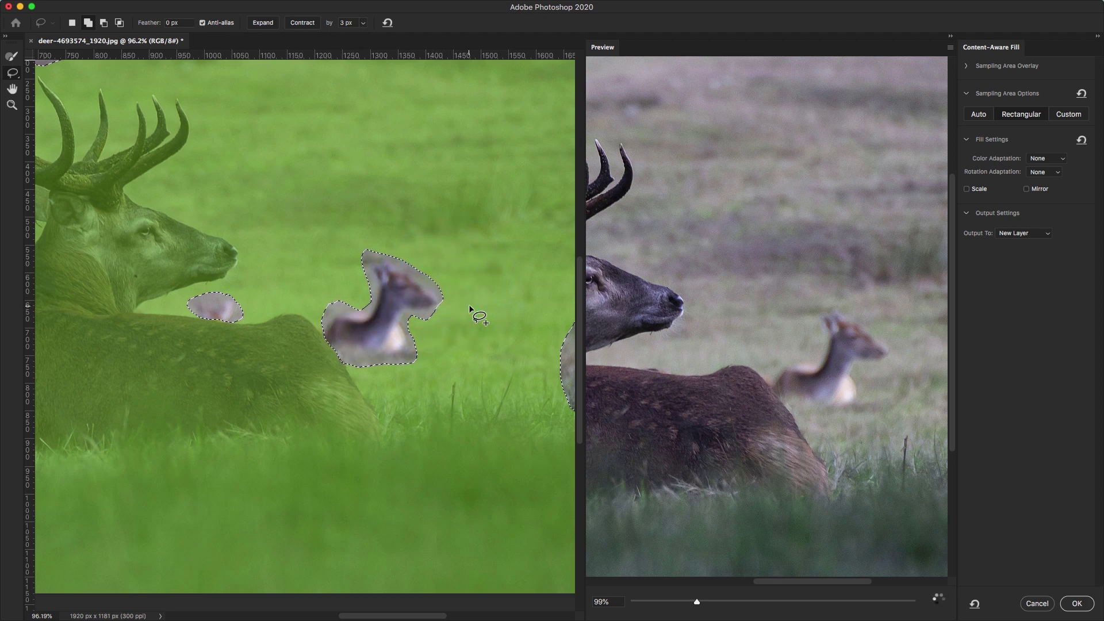
{"action": "left_click_drag", "start_coordinate": [696, 601], "coordinate": [642, 603]}
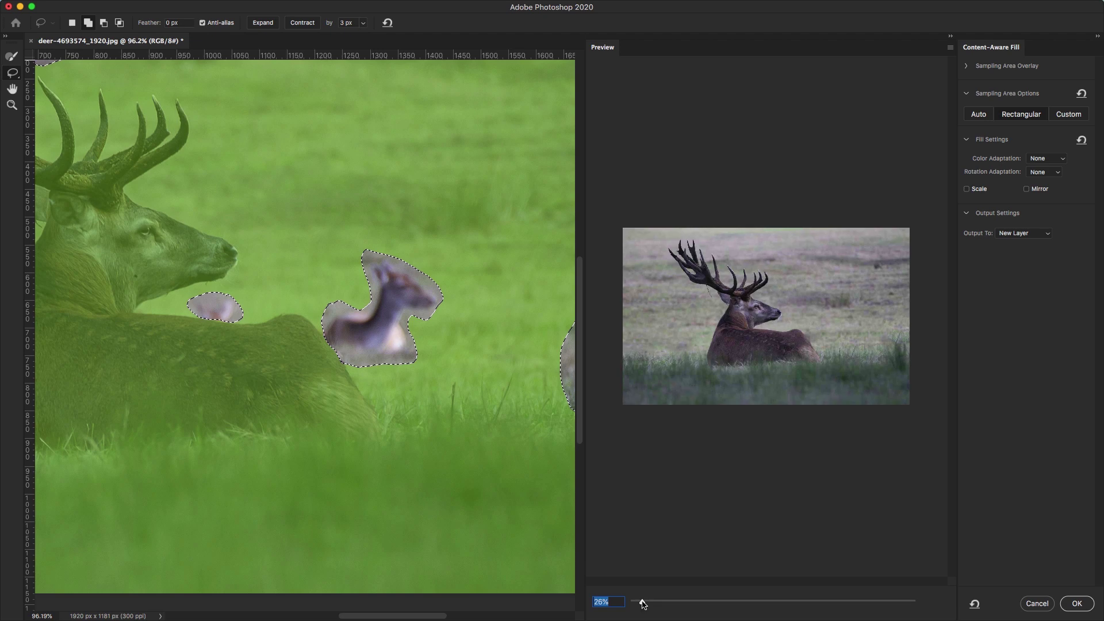
Step: Shrink the preview to the whole photo, keep Output To: New Layer, and apply the fill
{"action": "left_click", "coordinate": [643, 604]}
{"action": "left_click", "coordinate": [1040, 235]}
{"action": "left_click", "coordinate": [1029, 233]}
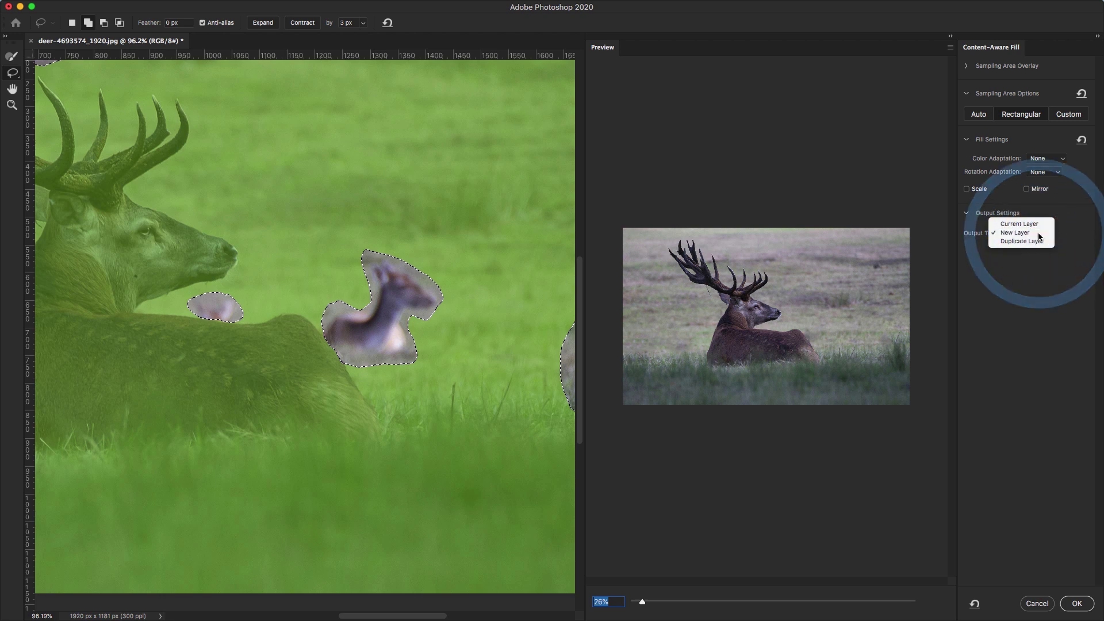
{"action": "left_click", "coordinate": [1086, 606]}
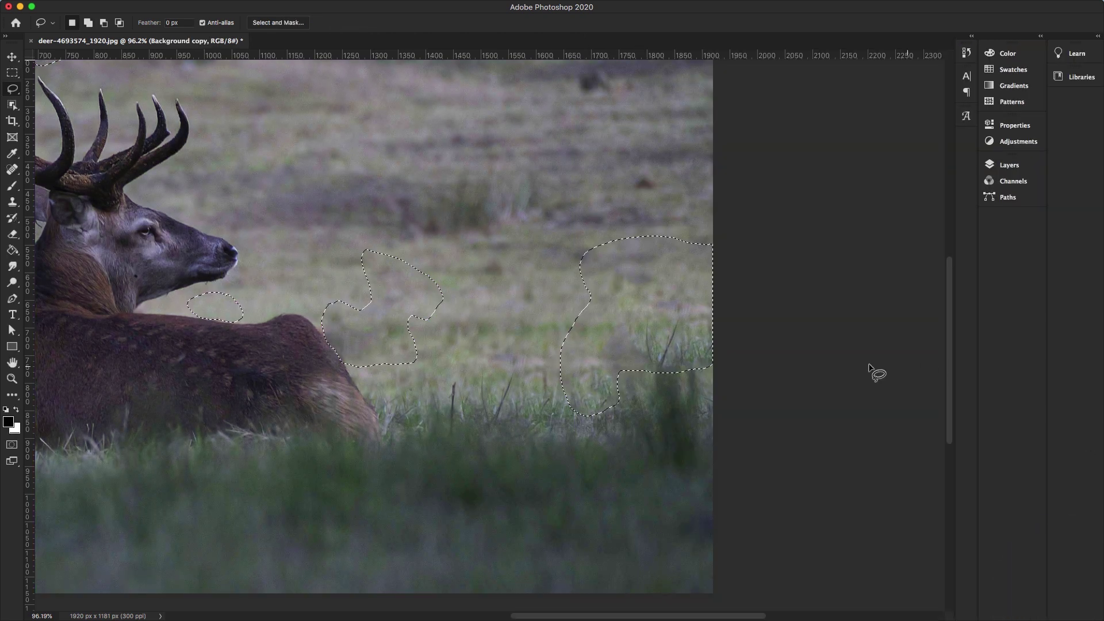
Step: Fit the photo on screen, deselect with Cmd+D, and zoom out one step
{"action": "key", "text": "super+0"}
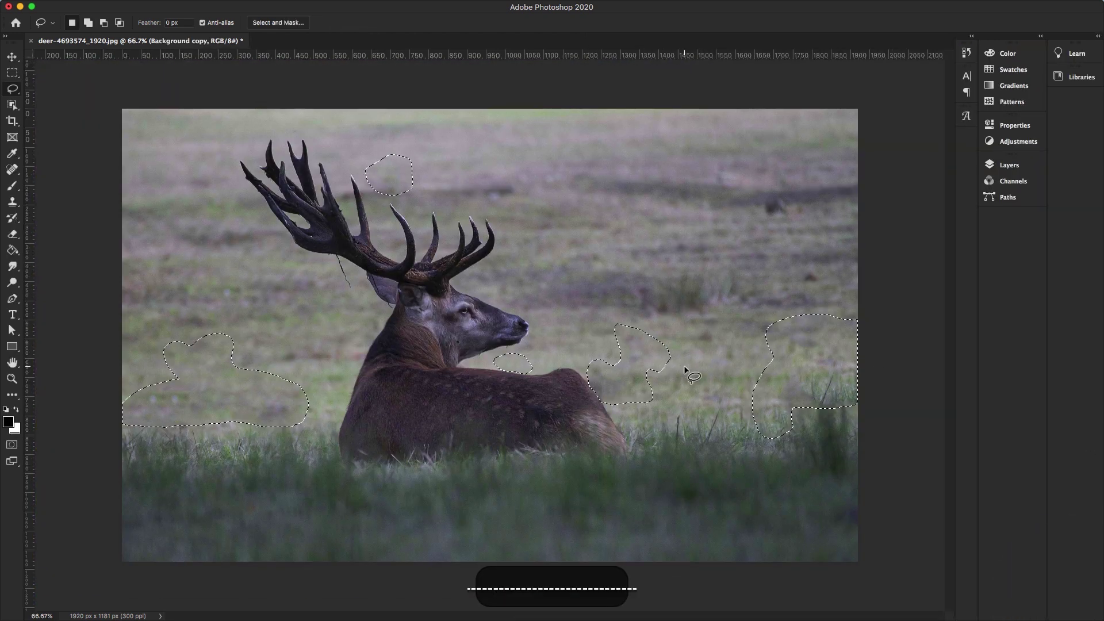
{"action": "key", "text": "super+d"}
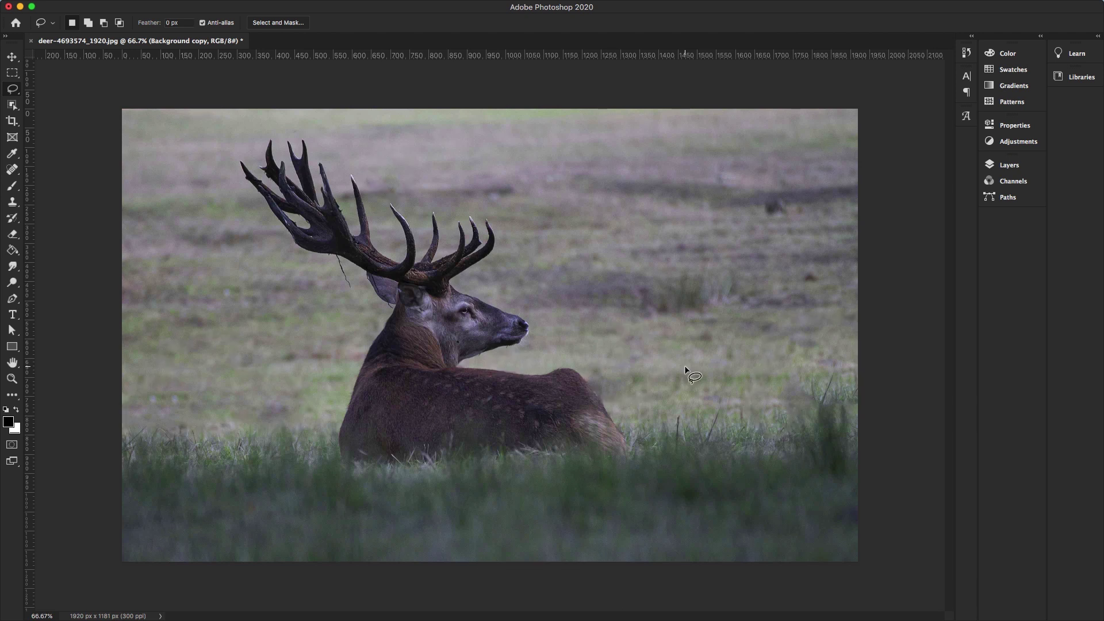
{"action": "key", "text": "super+minus"}
Step: Hide and reshow the Background copy layer to compare it against the original
{"action": "left_click", "coordinate": [1008, 165]}
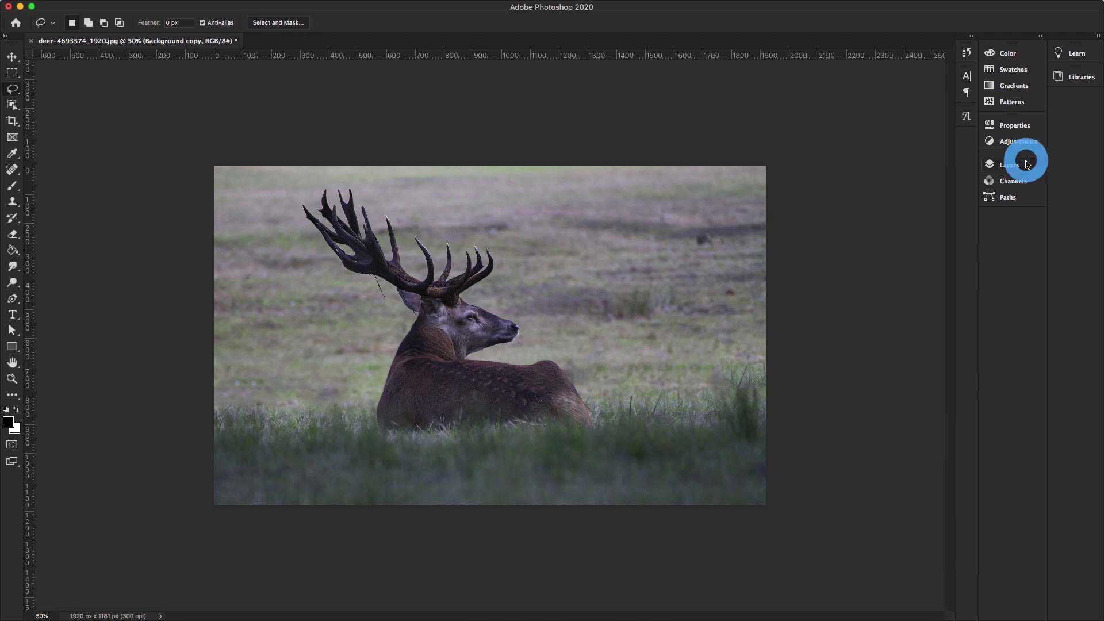
{"action": "left_click", "coordinate": [806, 189]}
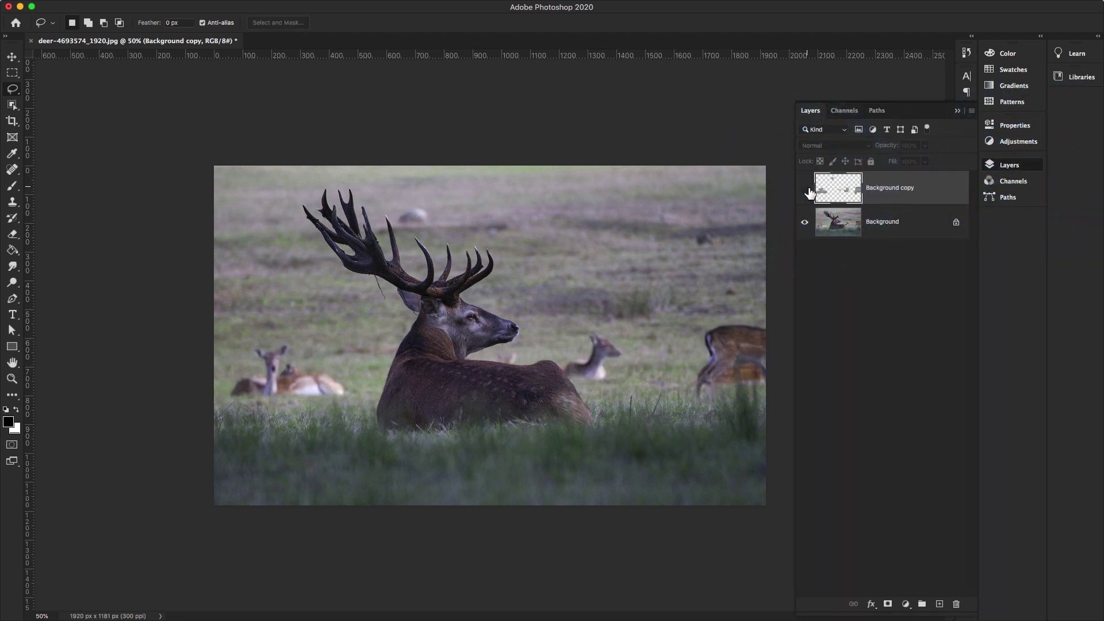
{"action": "left_click", "coordinate": [806, 189]}
{"action": "left_click", "coordinate": [1017, 166]}
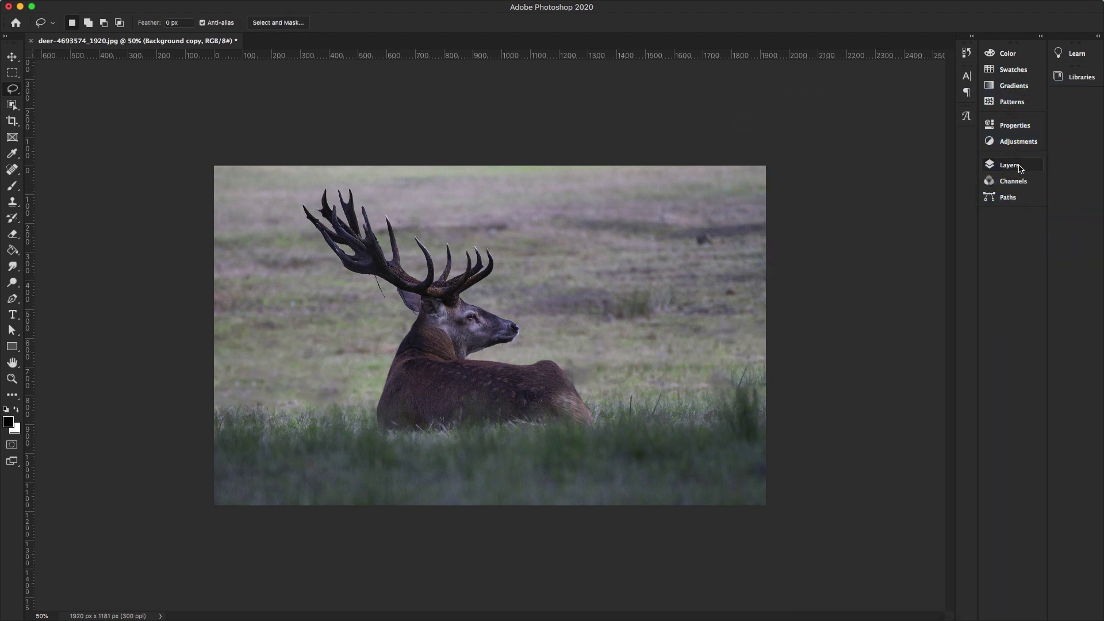